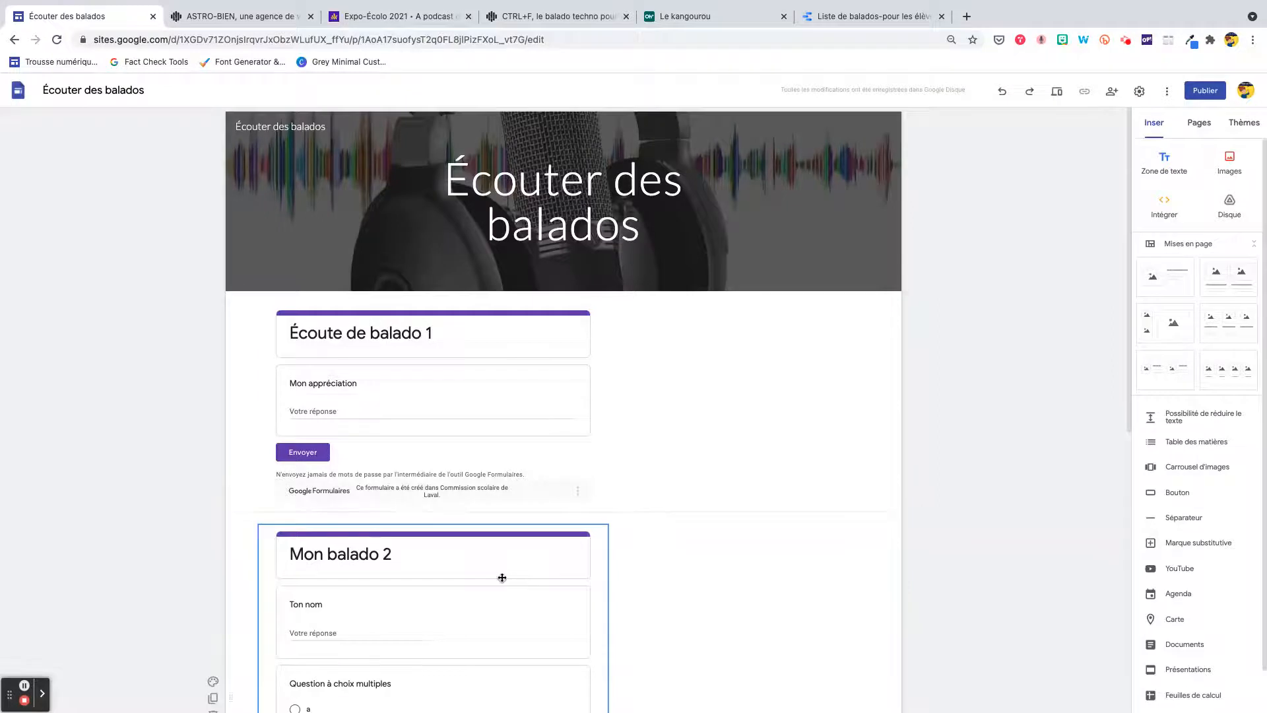
Insert the "Écoute de balado" form from the recent Google Drive files into the page.
scroll(502, 577, down, 3)
scroll(502, 577, down, 2)
scroll(645, 473, up, 6)
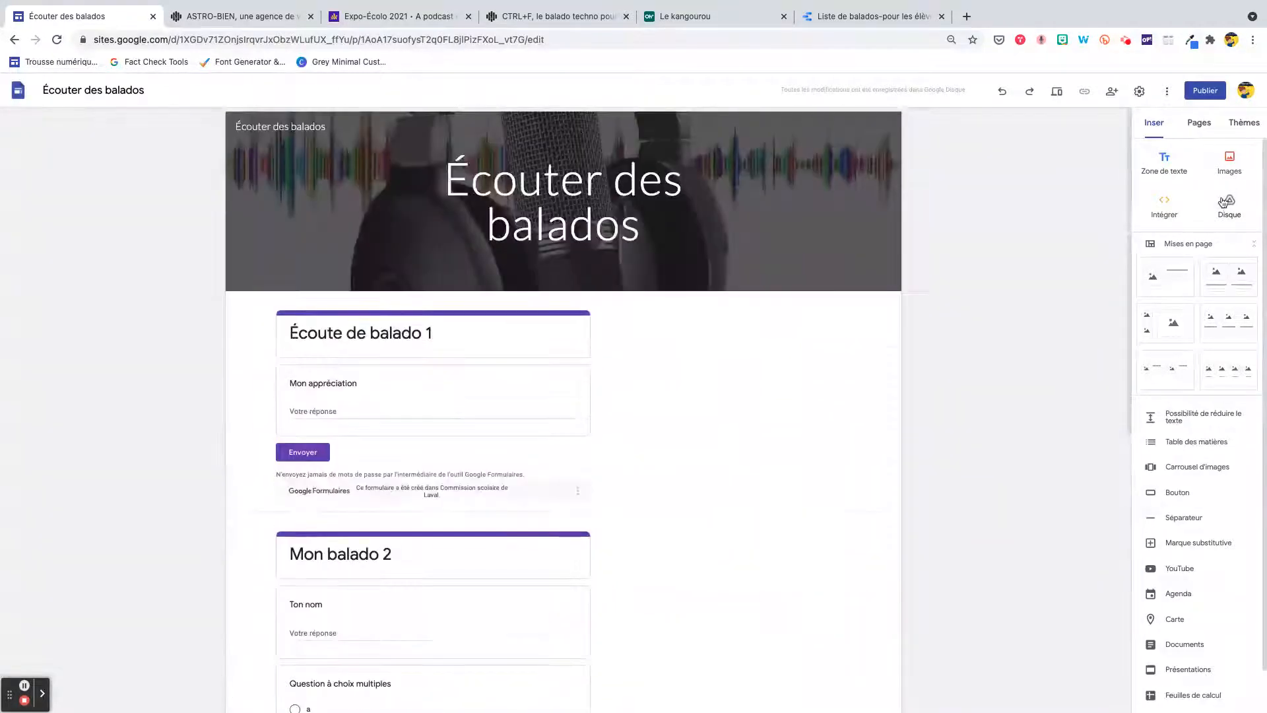
click(1228, 207)
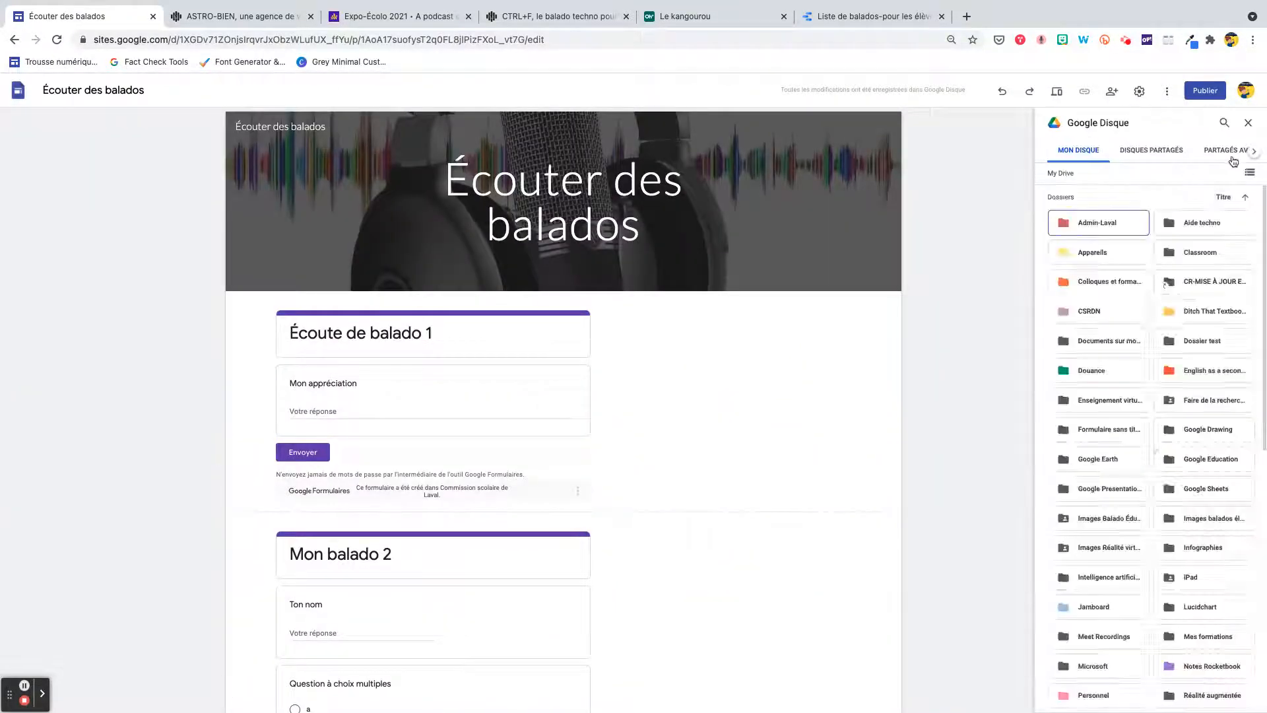
double_click(1253, 153)
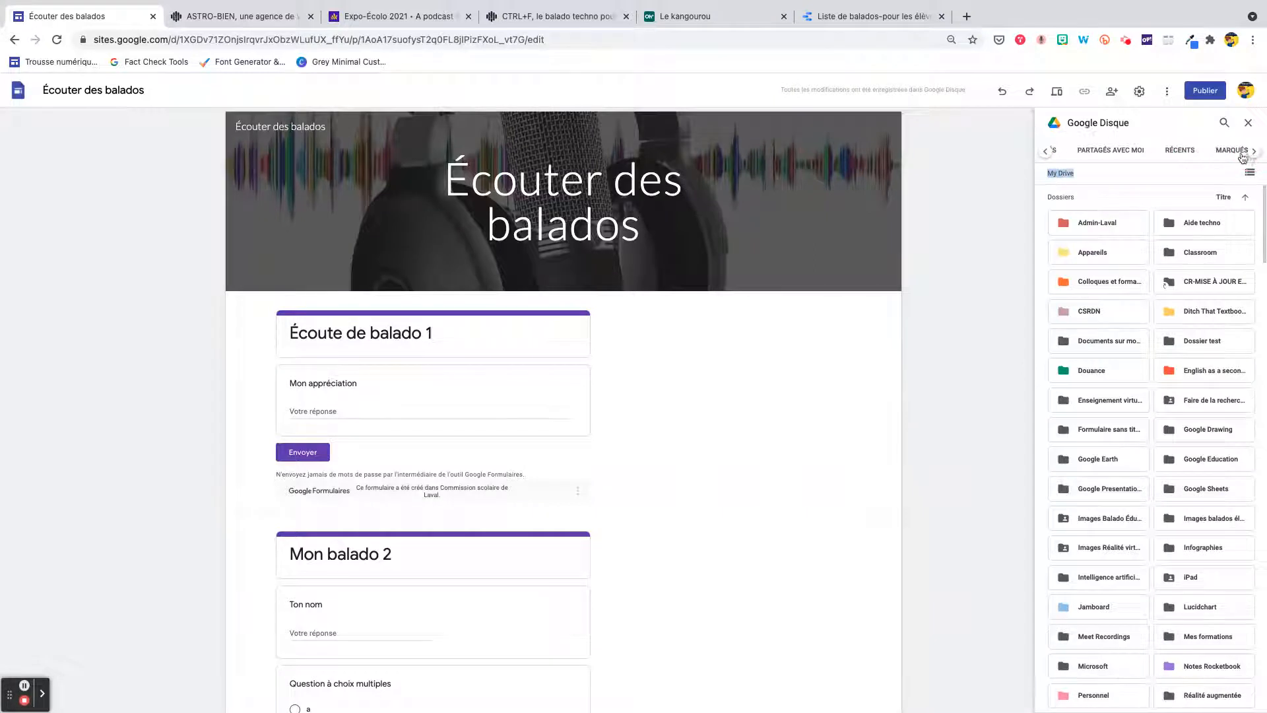
click(1178, 151)
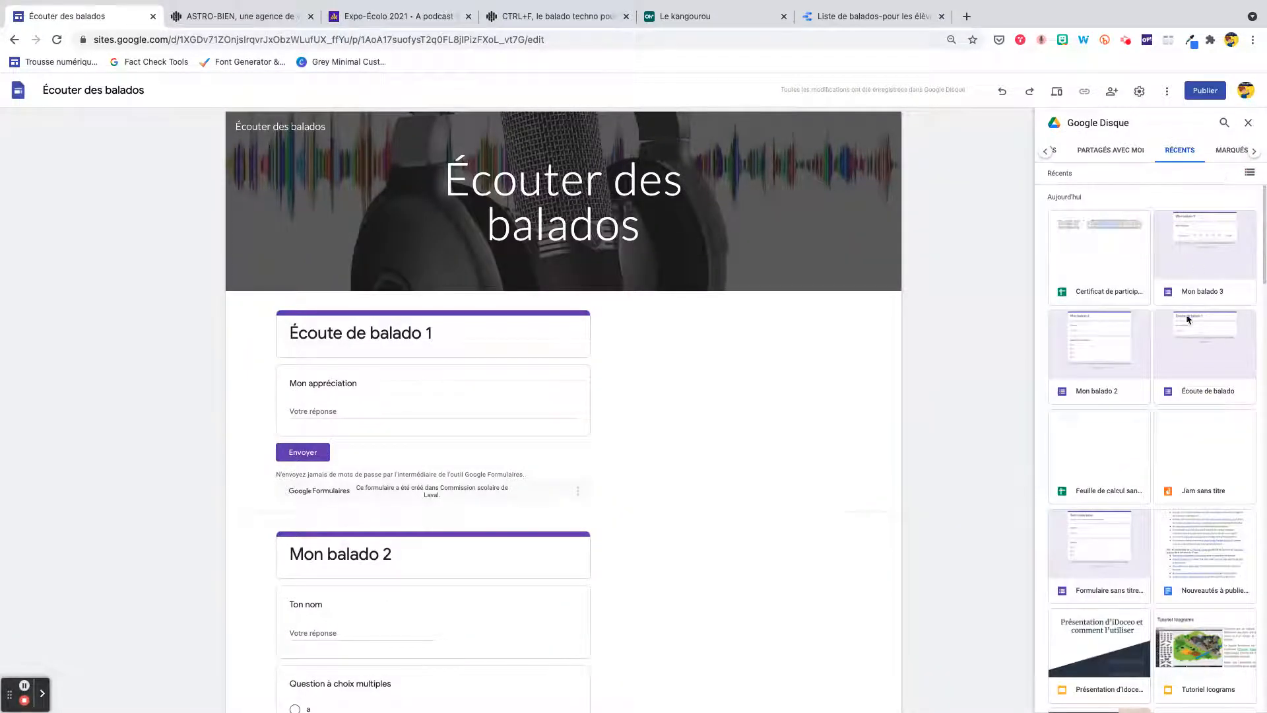
click(1194, 343)
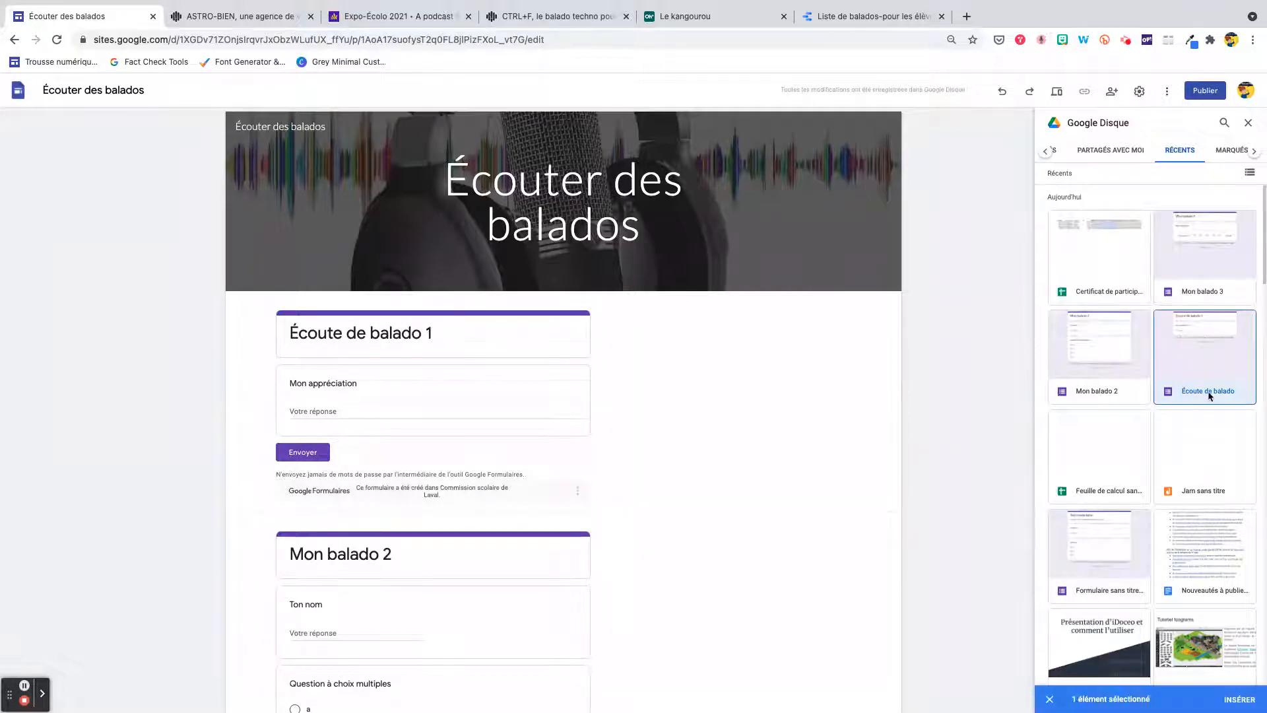
click(1239, 699)
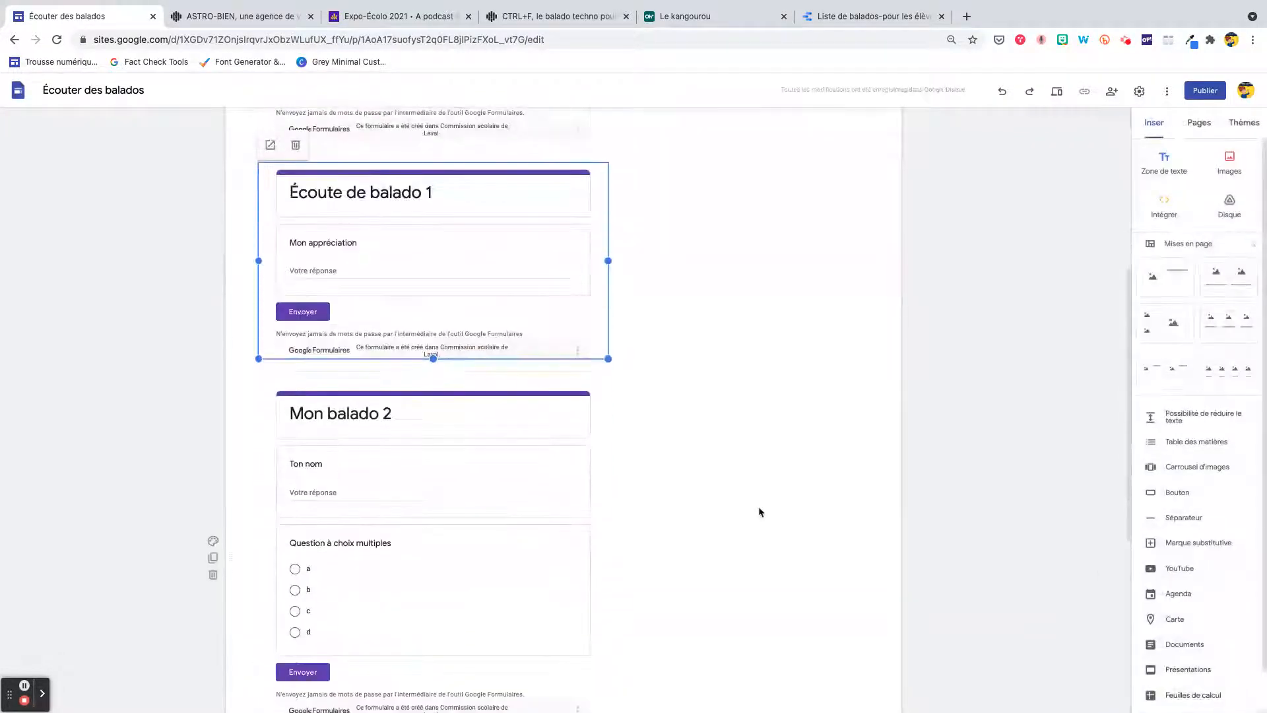
Move the newly inserted "Écoute de balado 1" form to the right half of its section, and delete that section.
mouse_move(608, 358)
mouse_down()
mouse_move(568, 459)
mouse_move(597, 294)
mouse_move(590, 370)
mouse_up()
drag(450, 288, 684, 280)
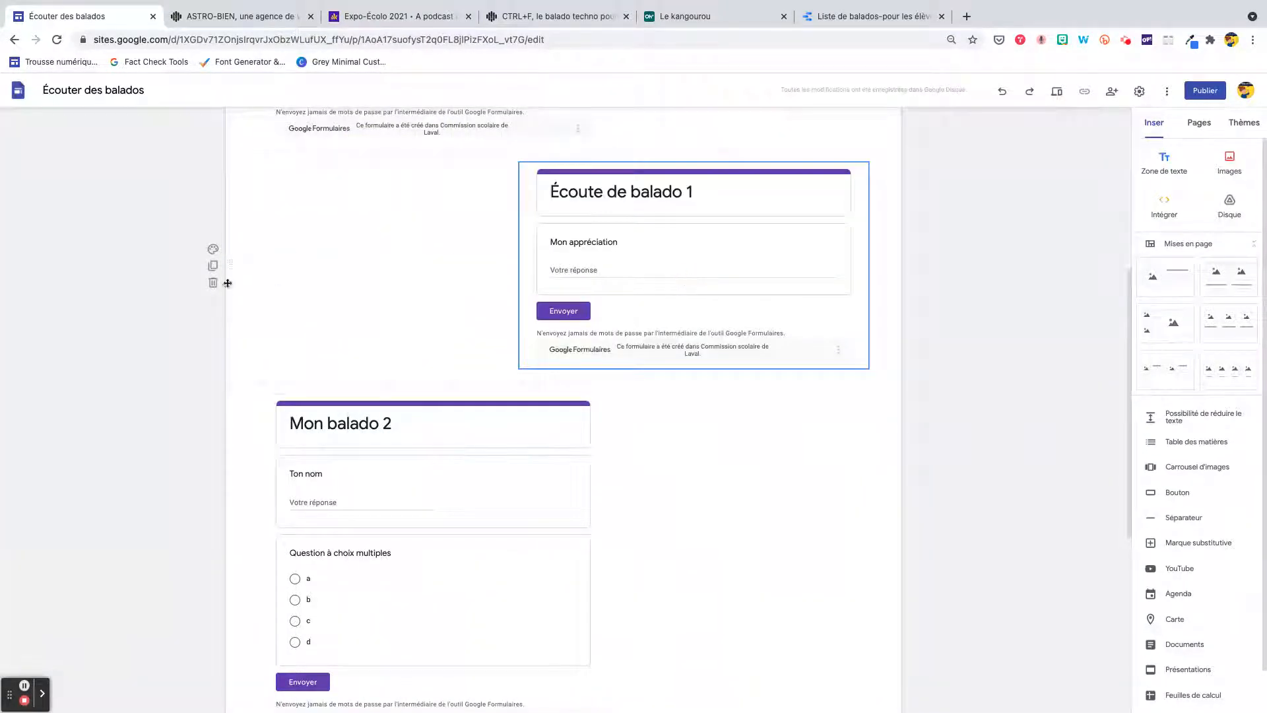
click(212, 285)
Review the three forms embedded on the page, from "Écoute de balado 1" to "Mon balado 3".
scroll(684, 286, up, 5)
scroll(684, 288, down, 4)
scroll(684, 291, down, 1)
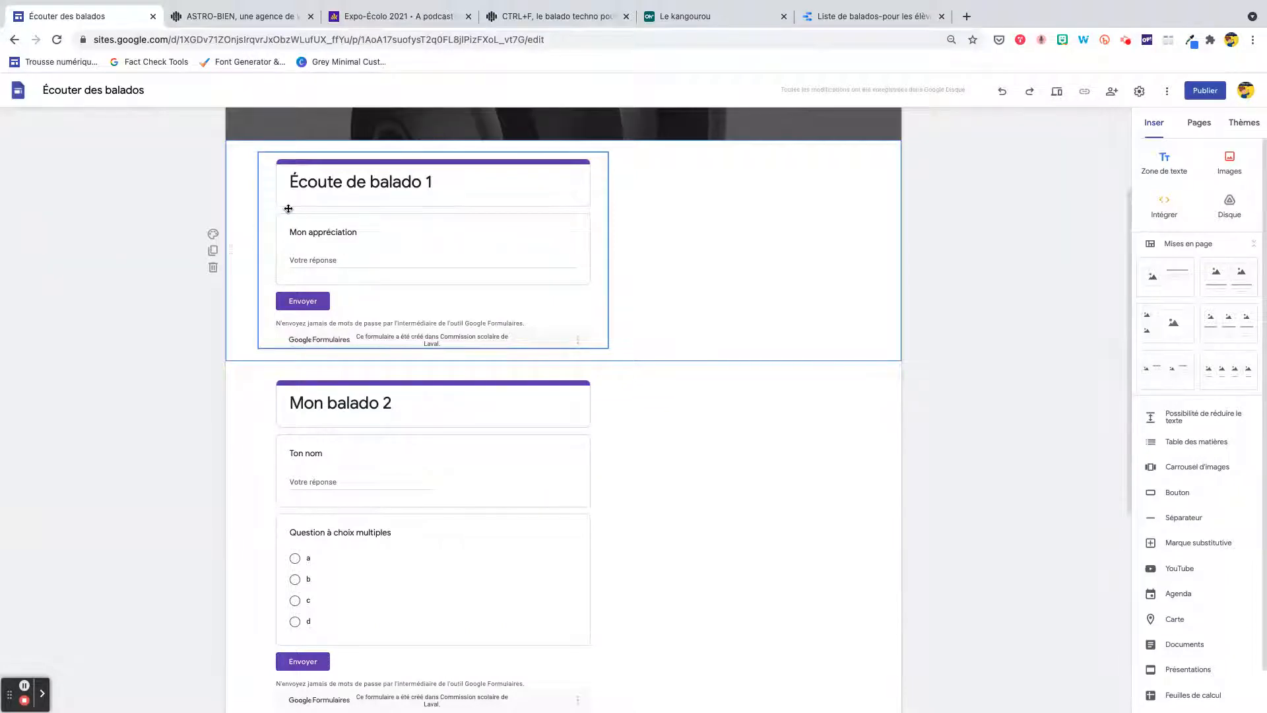
scroll(347, 248, down, 5)
scroll(347, 248, up, 1)
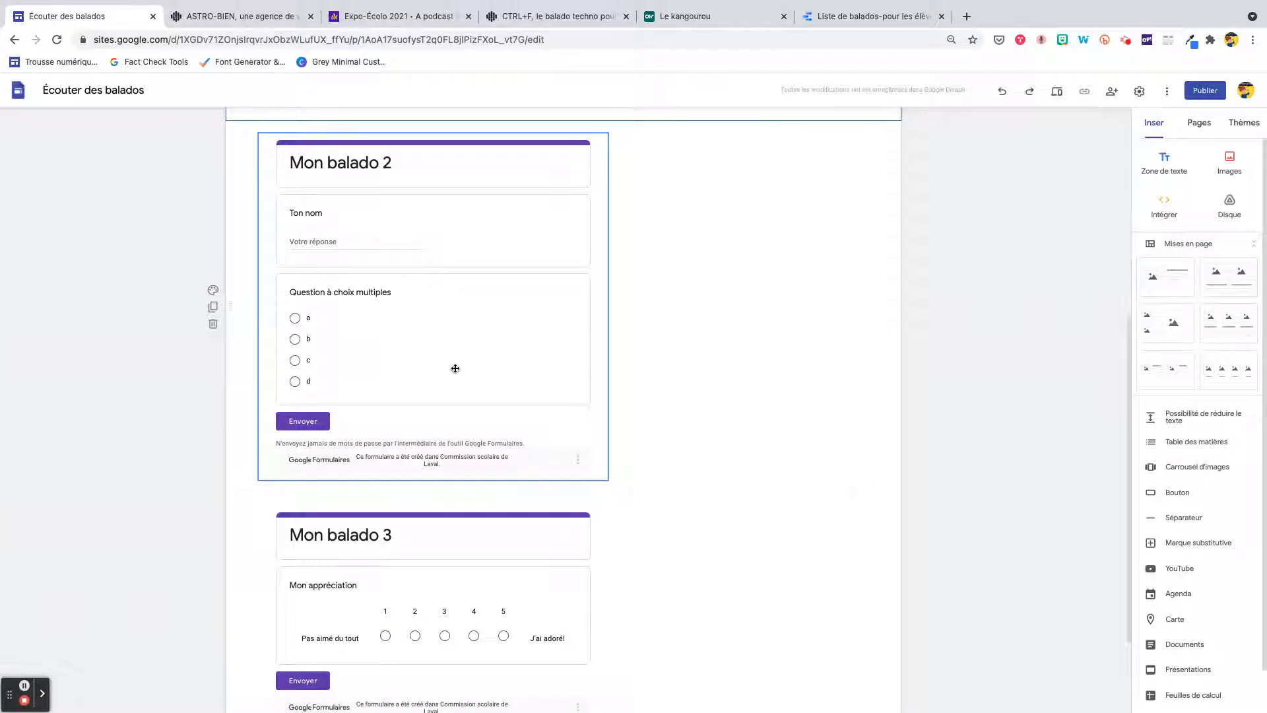
scroll(455, 368, down, 3)
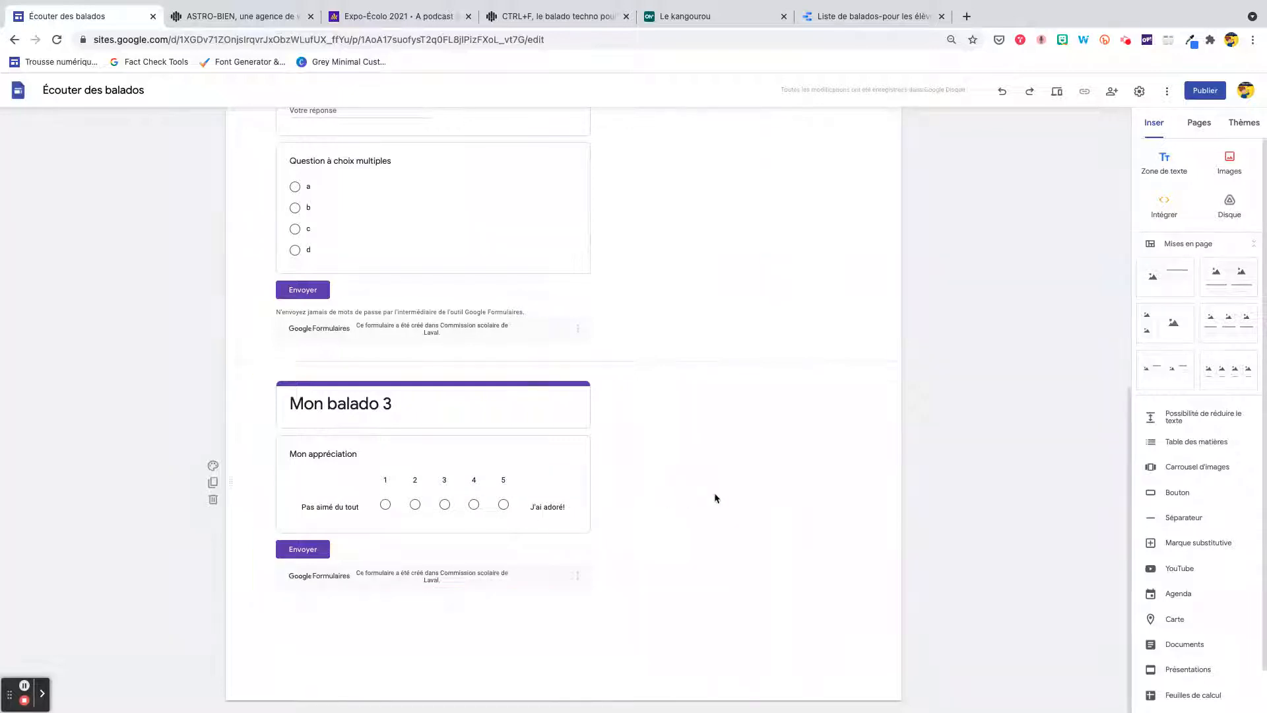
scroll(715, 496, up, 8)
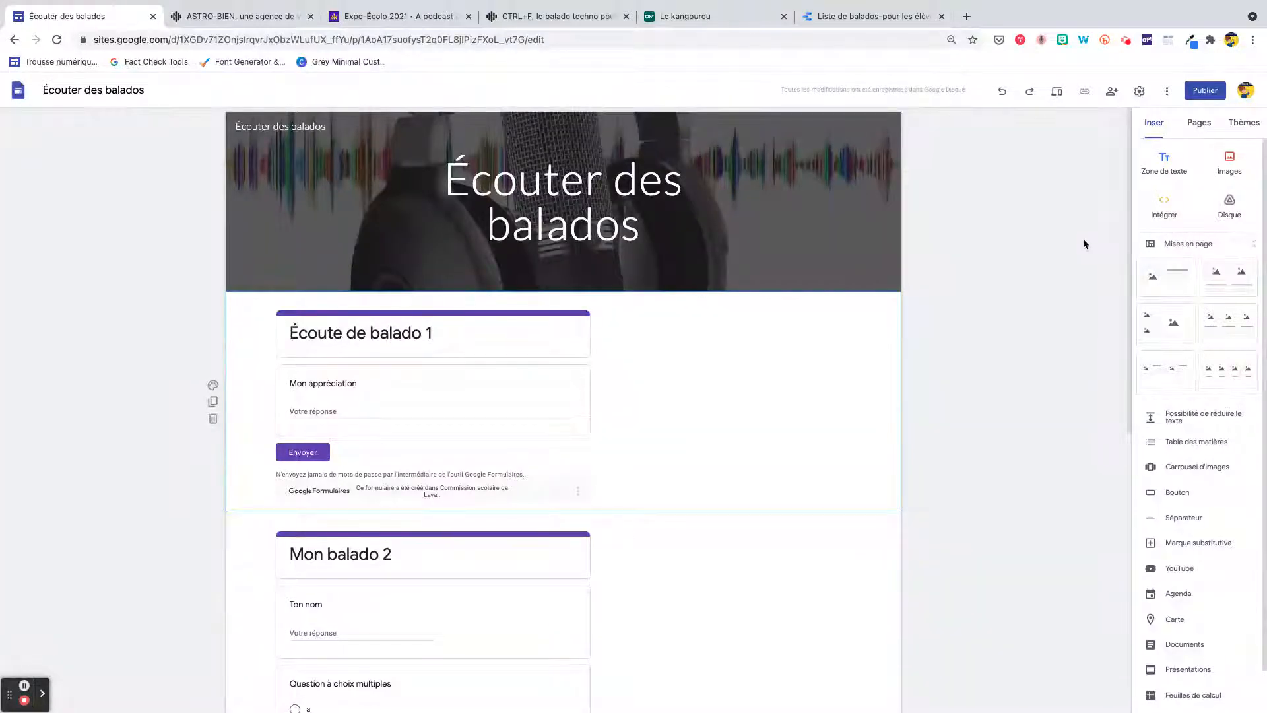
click(1163, 204)
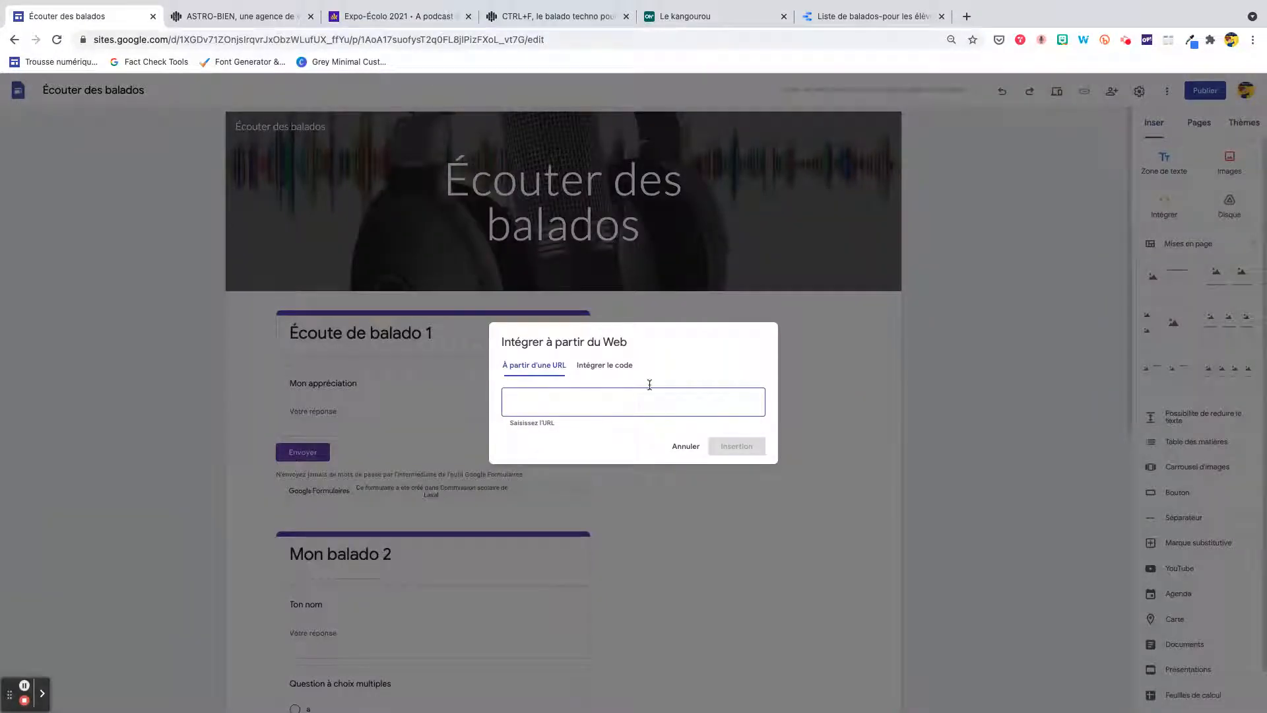
click(615, 365)
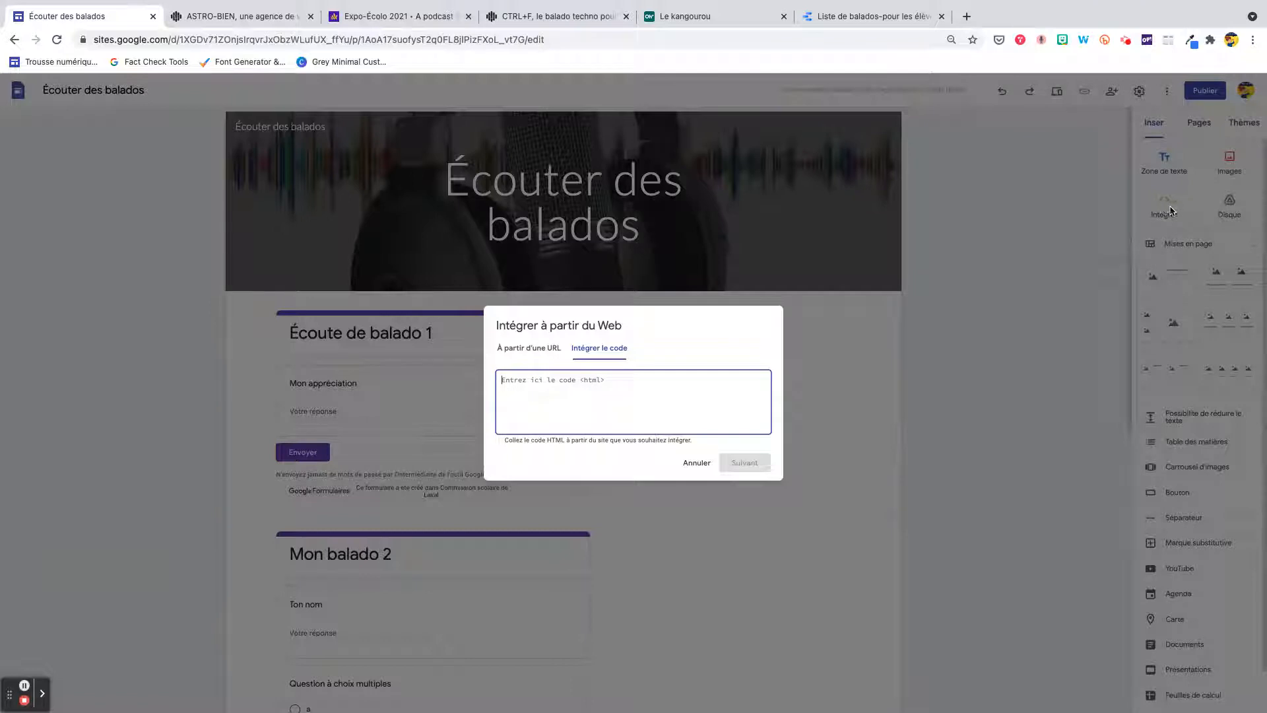
drag(576, 382, 617, 382)
click(705, 467)
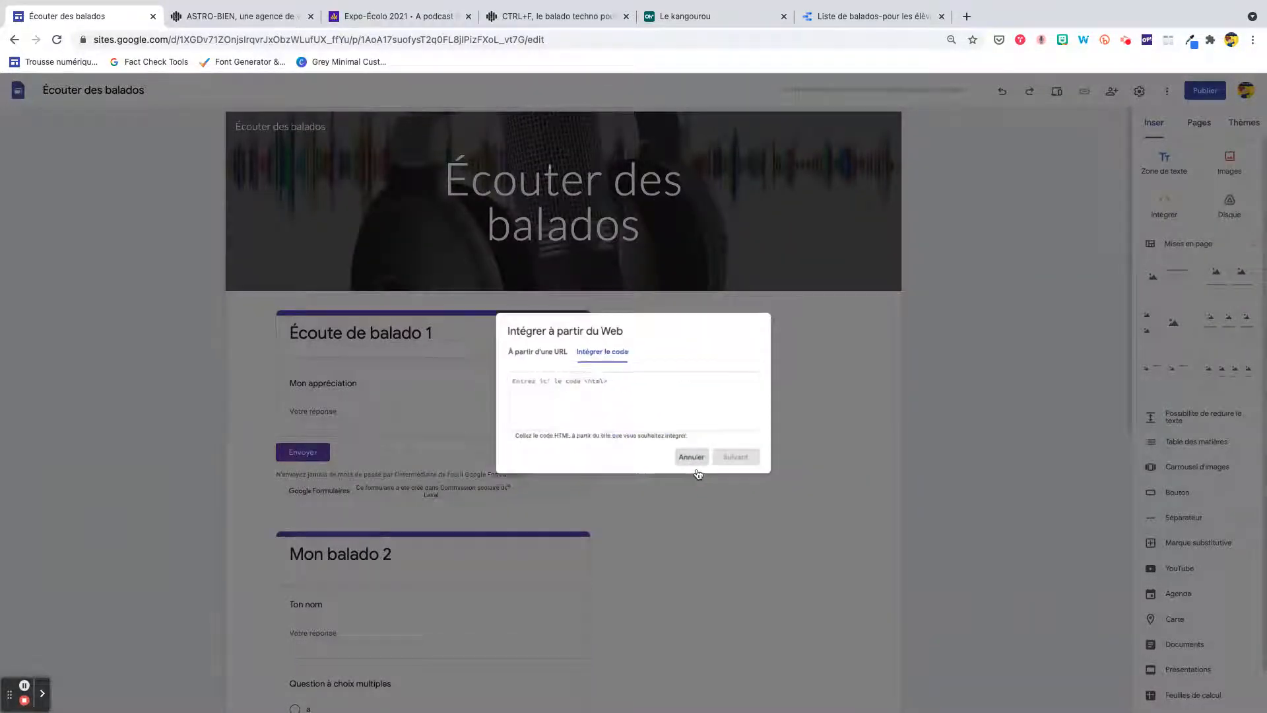
Look through the ASTRO-BIEN podcast page for the "Épisode 4 – Les trous noirs" player and check the page's address.
click(259, 19)
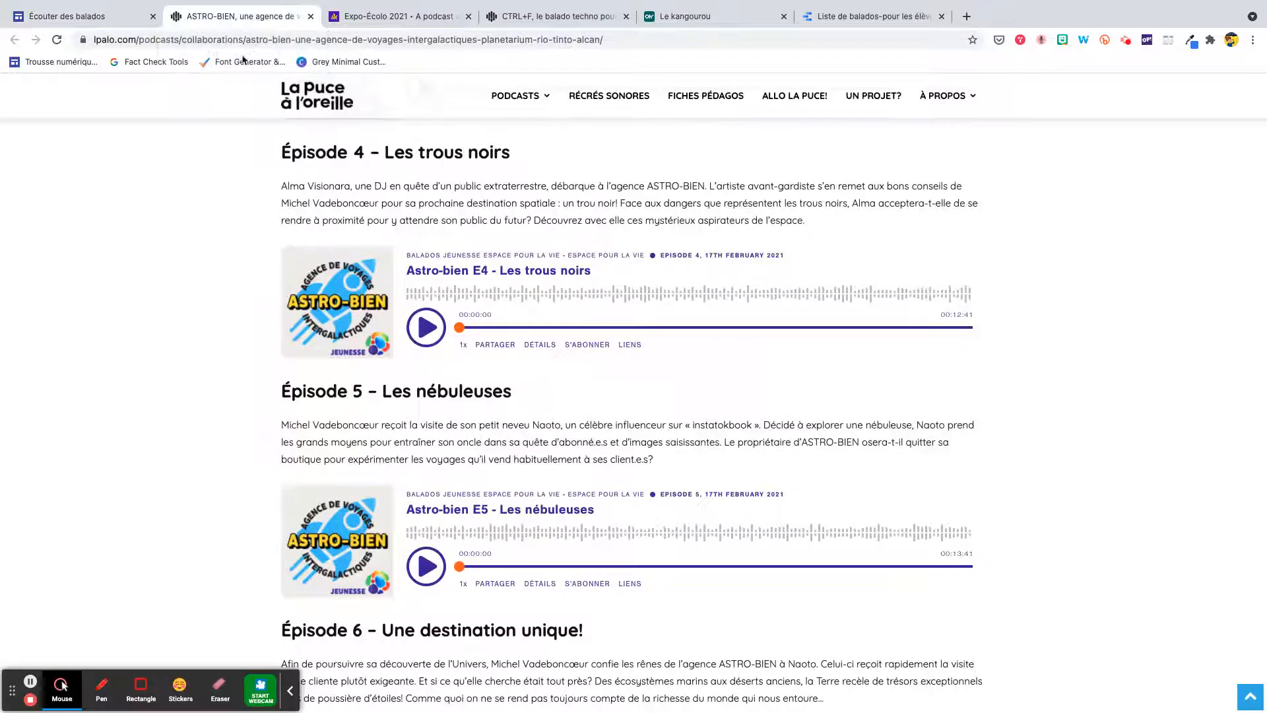
scroll(184, 319, up, 20)
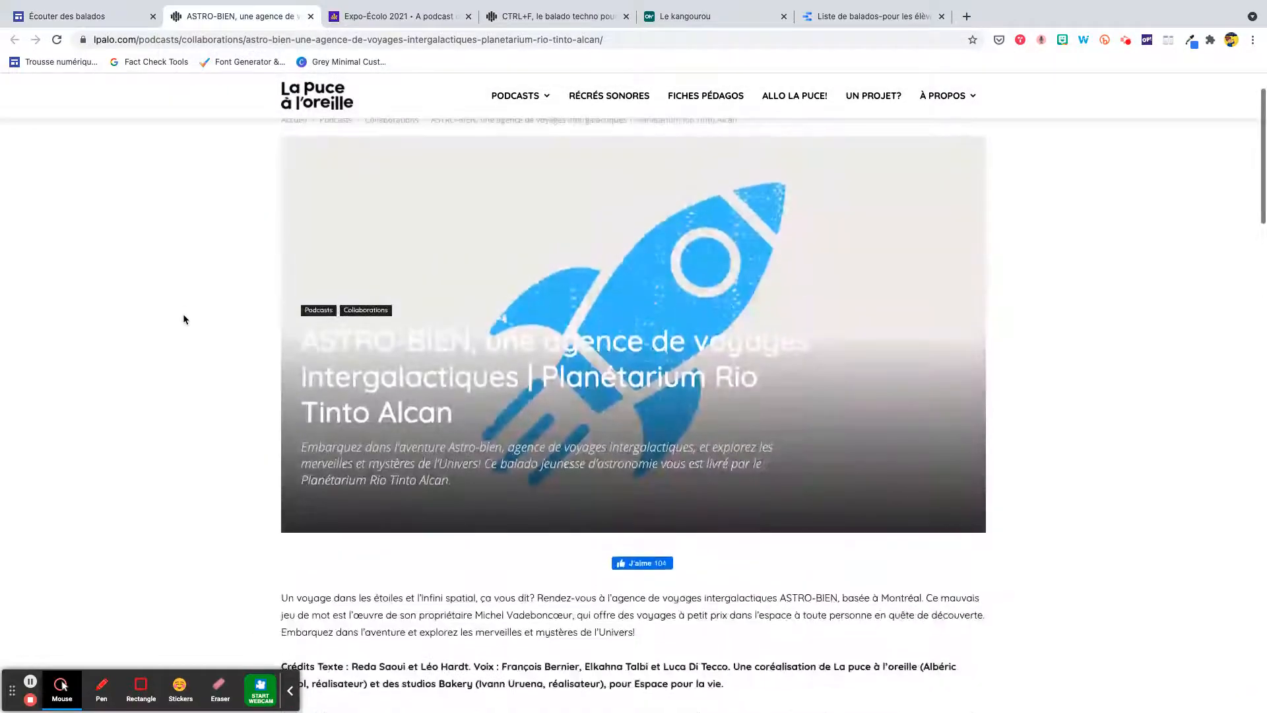
scroll(184, 319, down, 12)
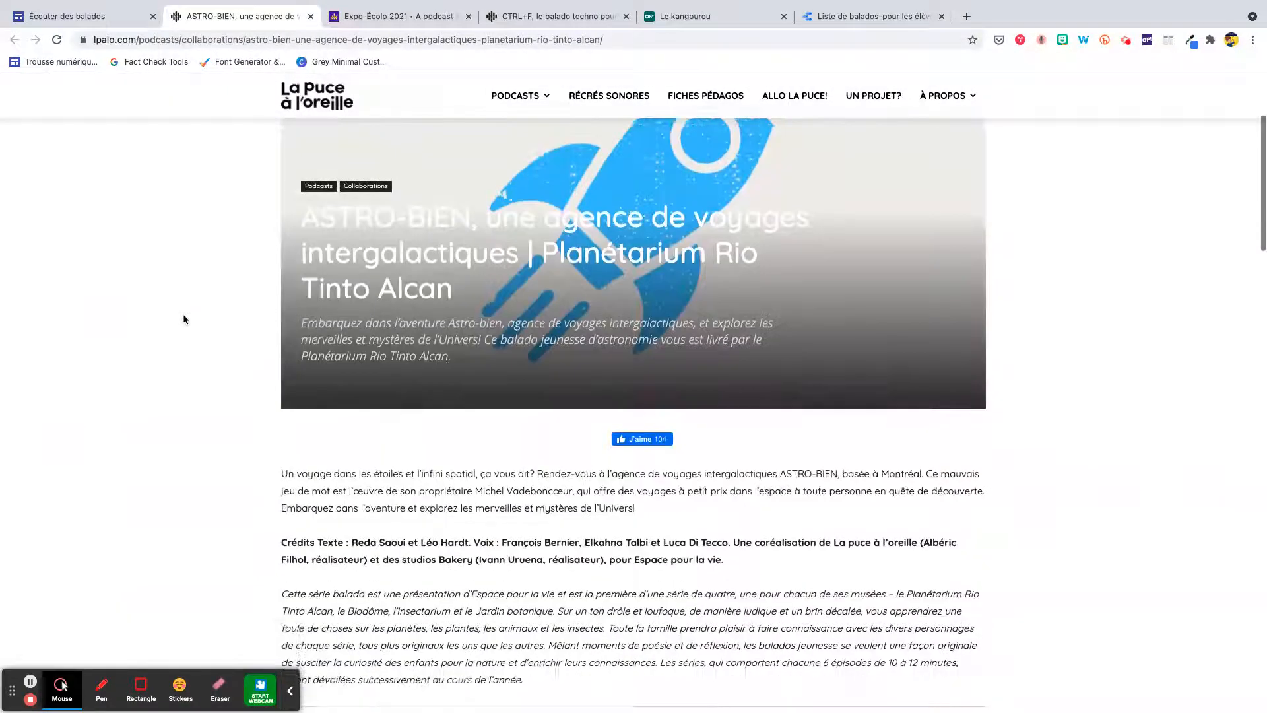
scroll(183, 316, up, 11)
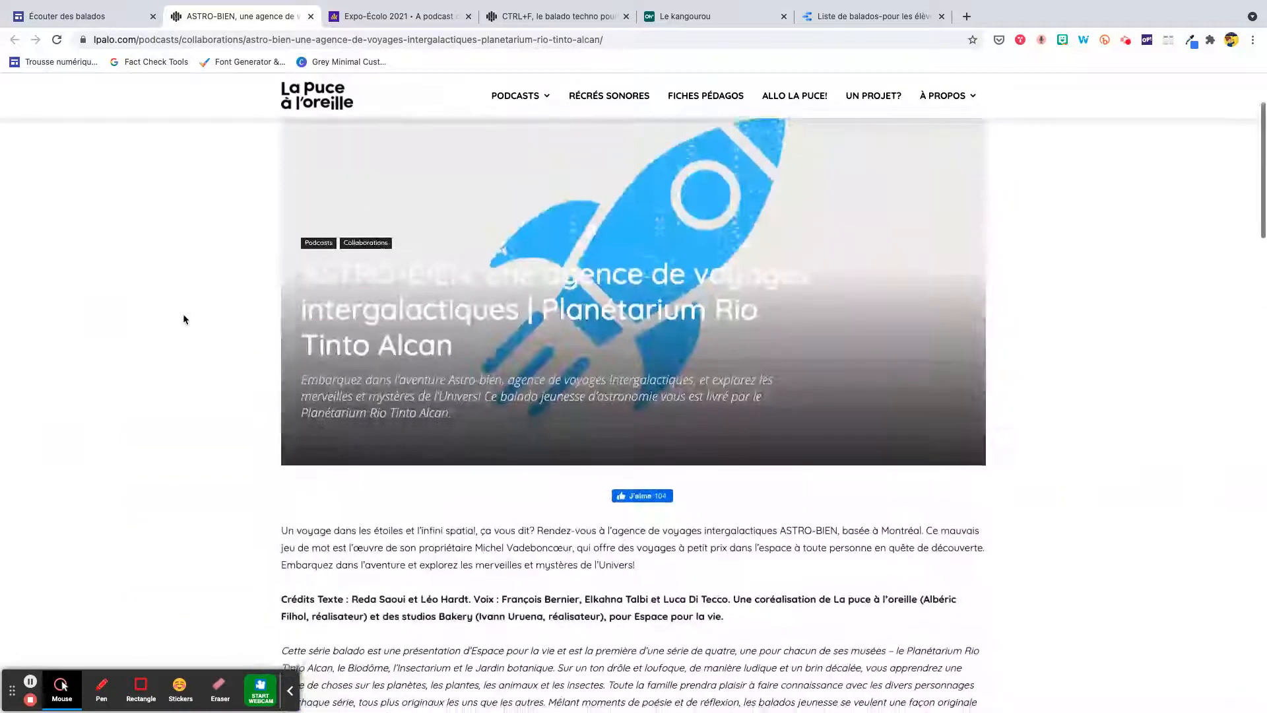
scroll(184, 315, down, 15)
scroll(183, 320, down, 10)
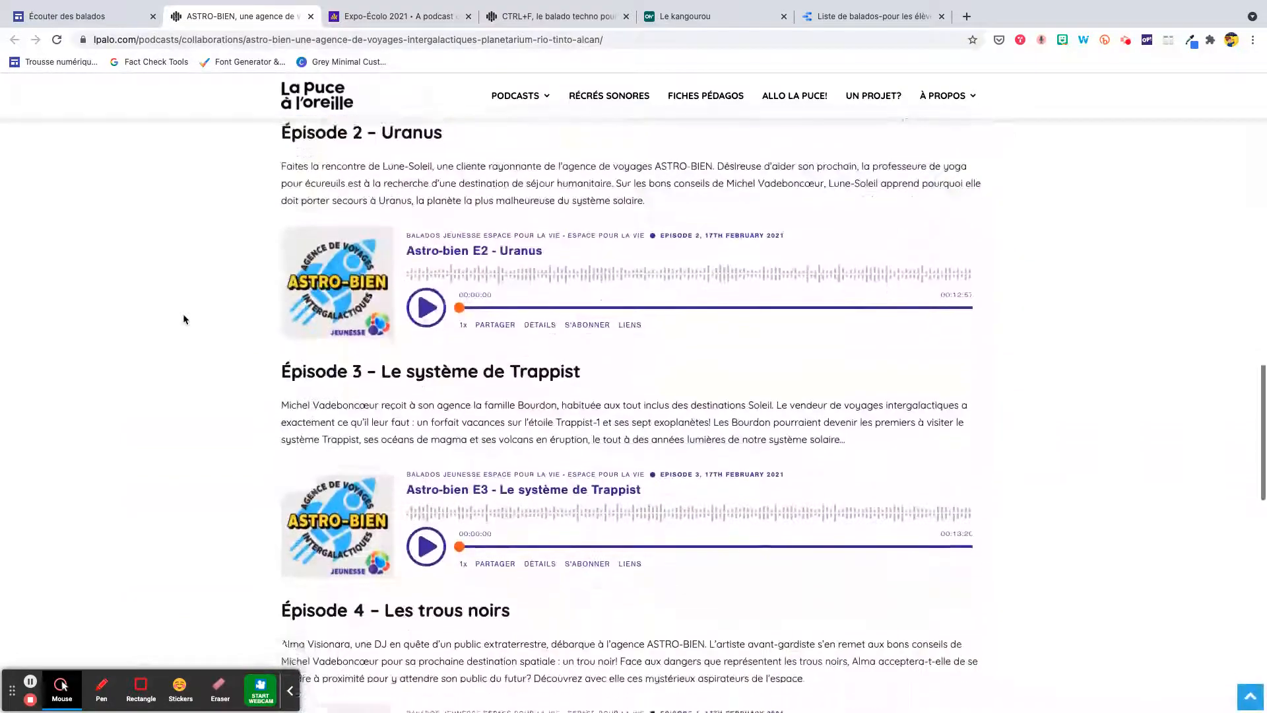
scroll(184, 320, down, 1)
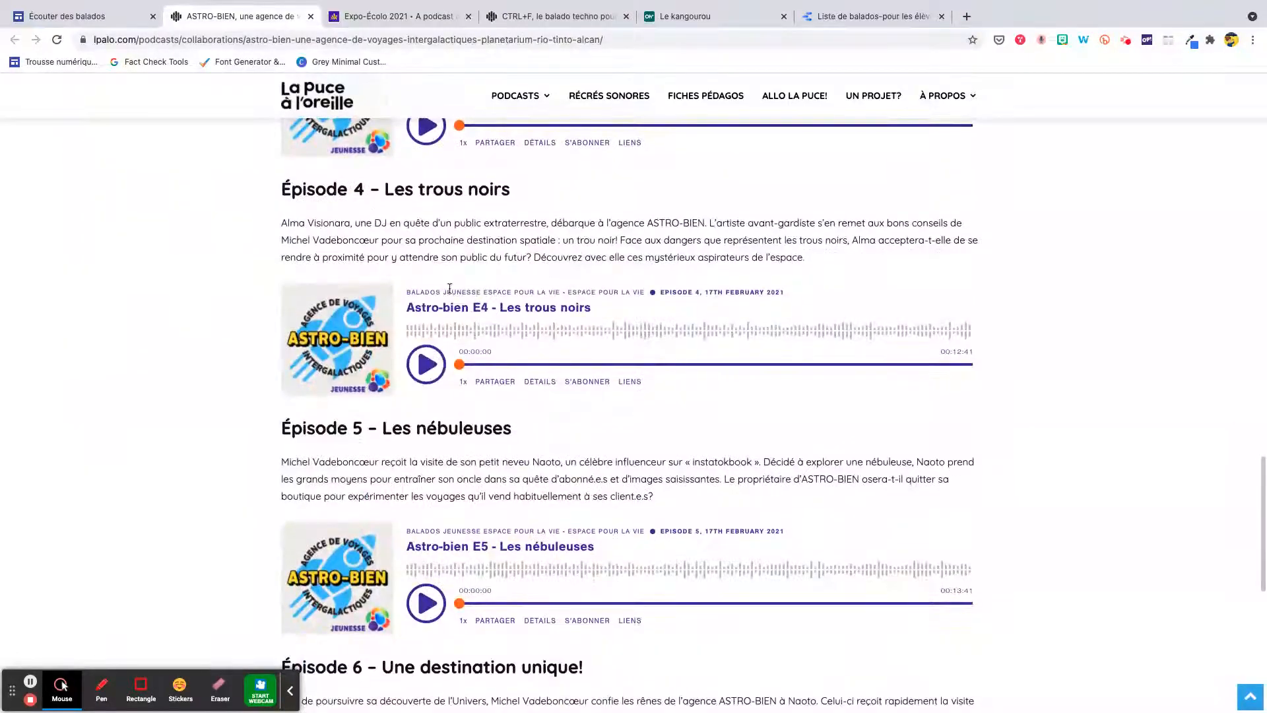
drag(407, 306, 603, 307)
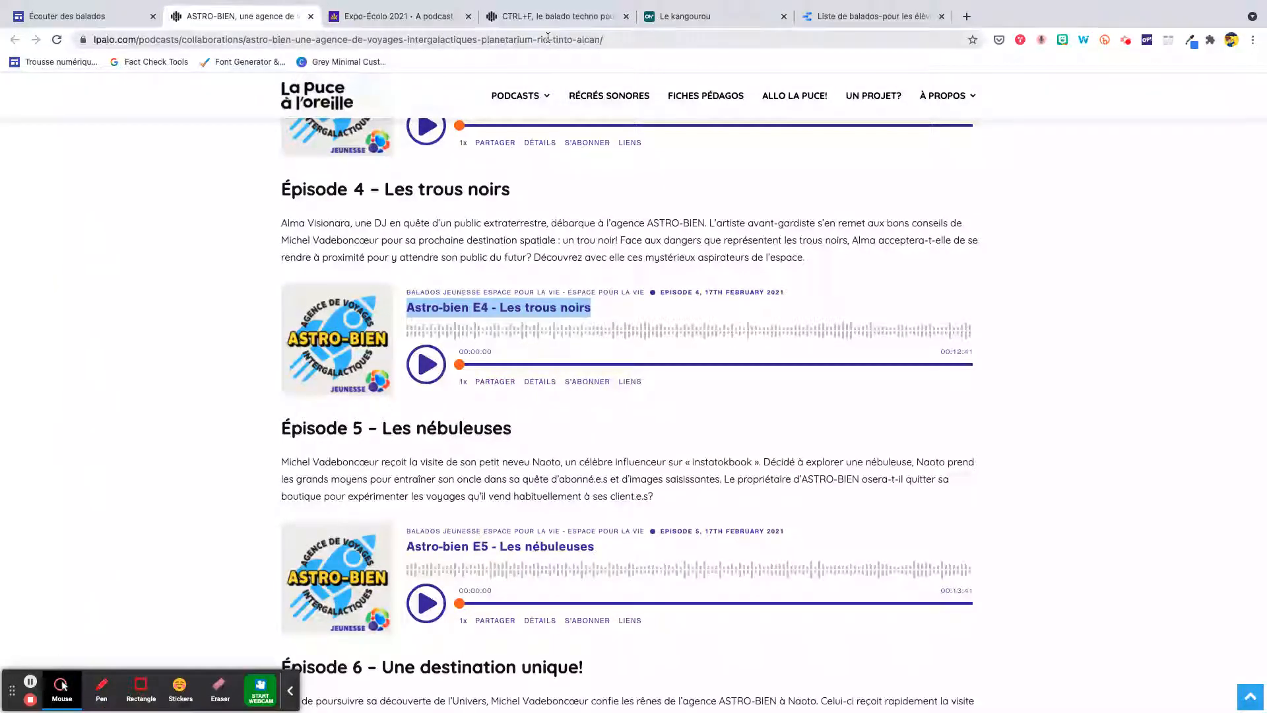
click(615, 40)
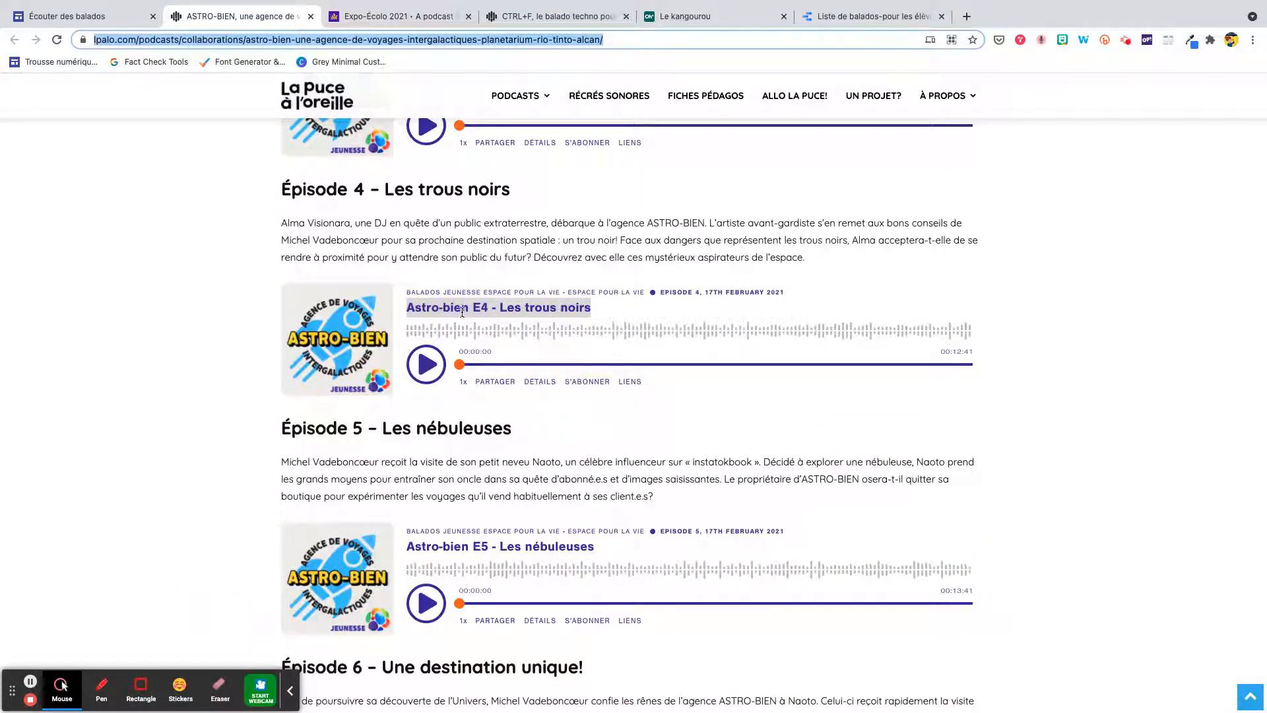
Copy the share link of the "Astro-bien E4 - Les trous noirs" episode.
click(494, 381)
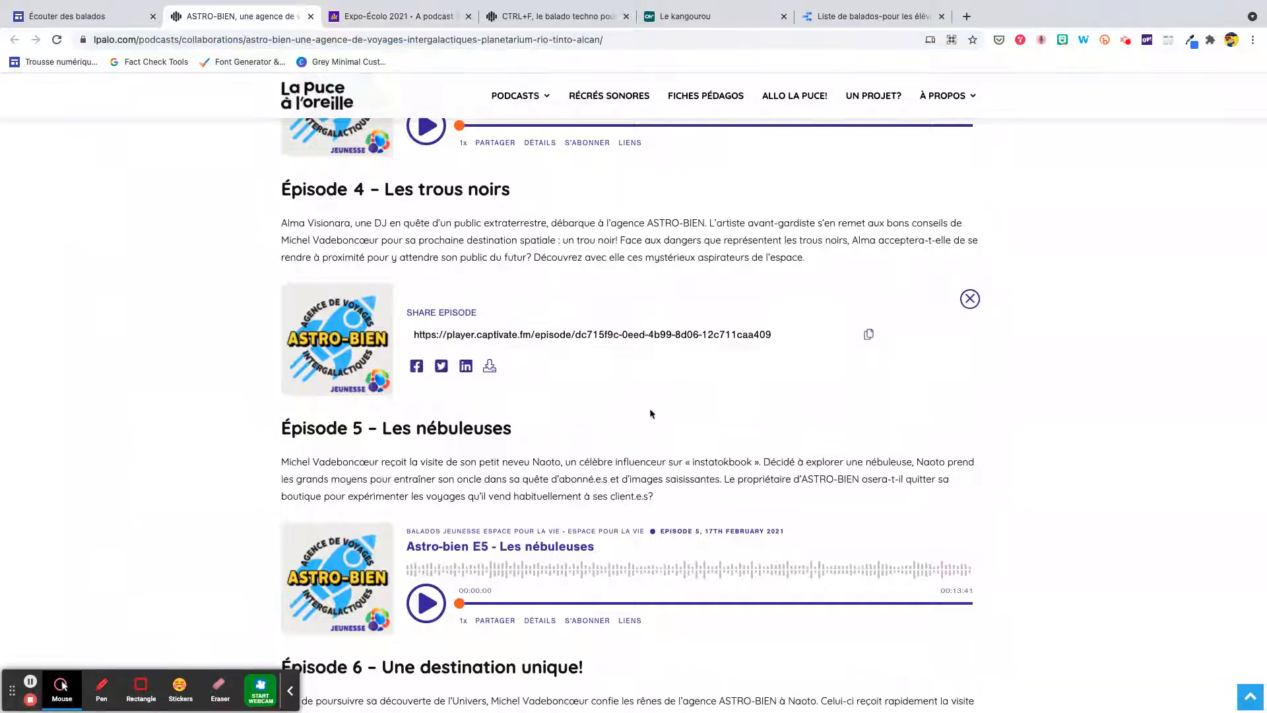
drag(414, 339, 778, 335)
click(869, 334)
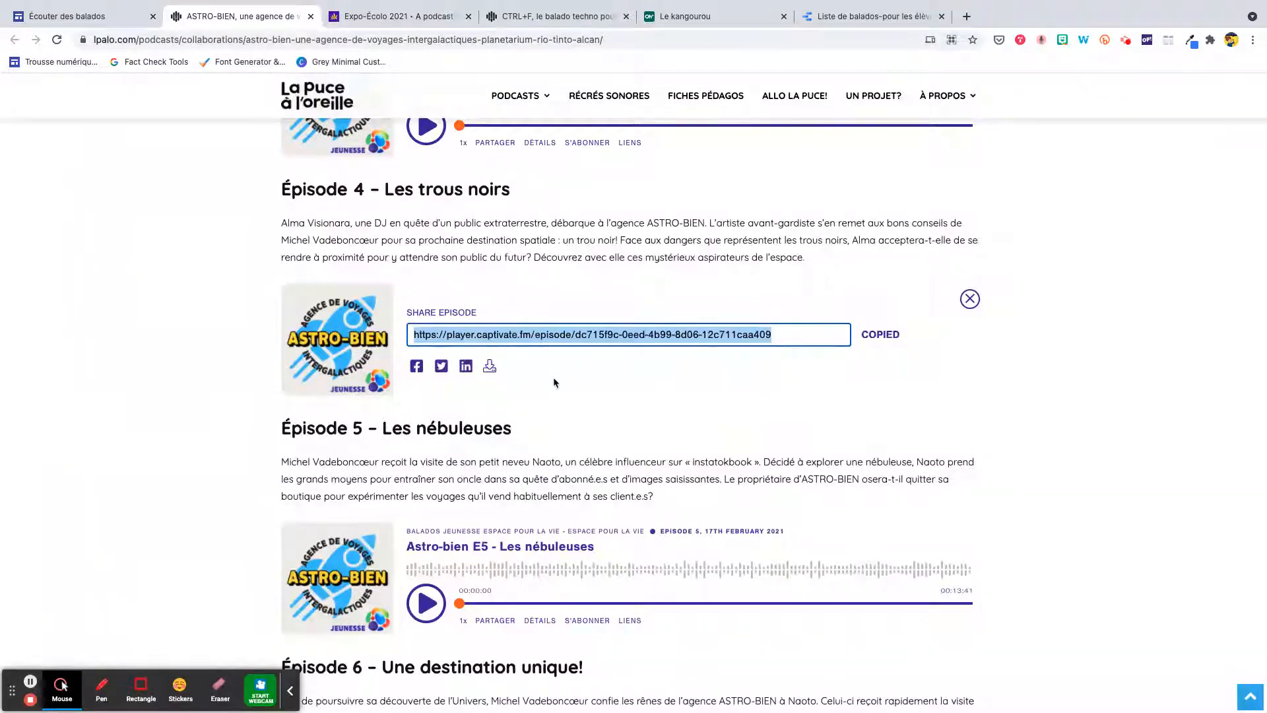
Back in the "Écouter des balados" site, embed the copied episode link by URL using the "Page complète" display.
click(72, 16)
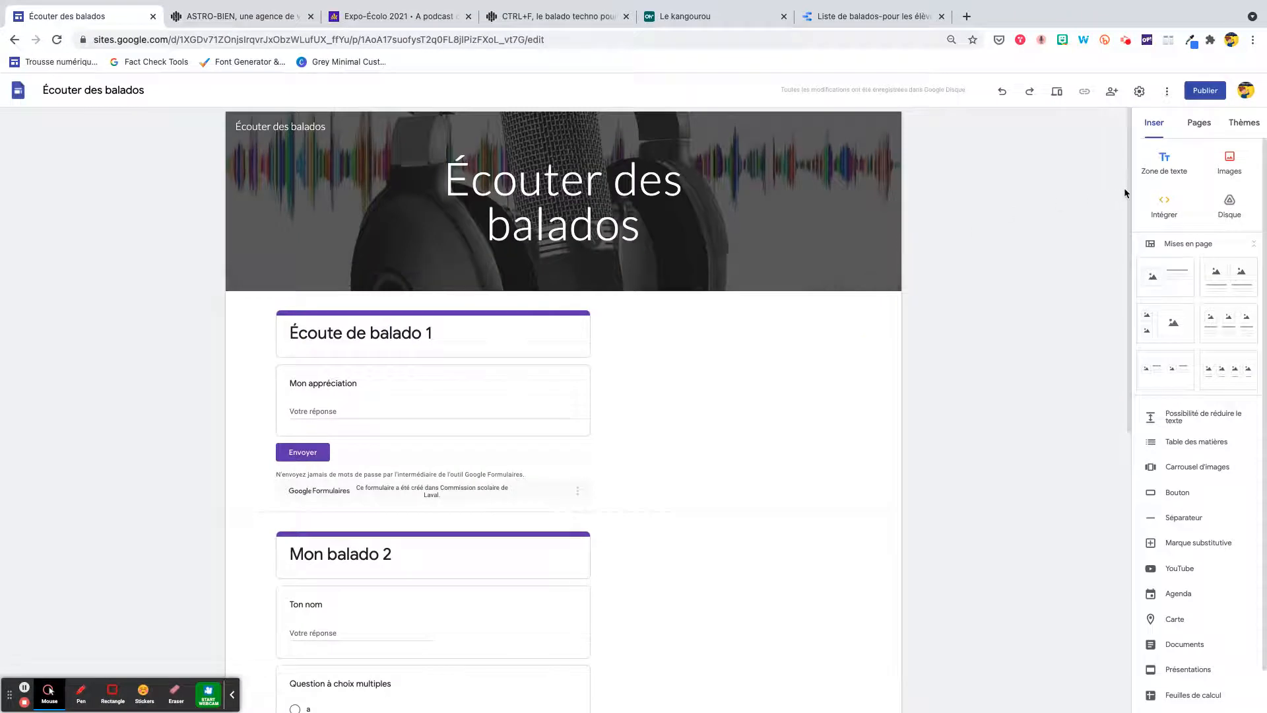
click(1156, 209)
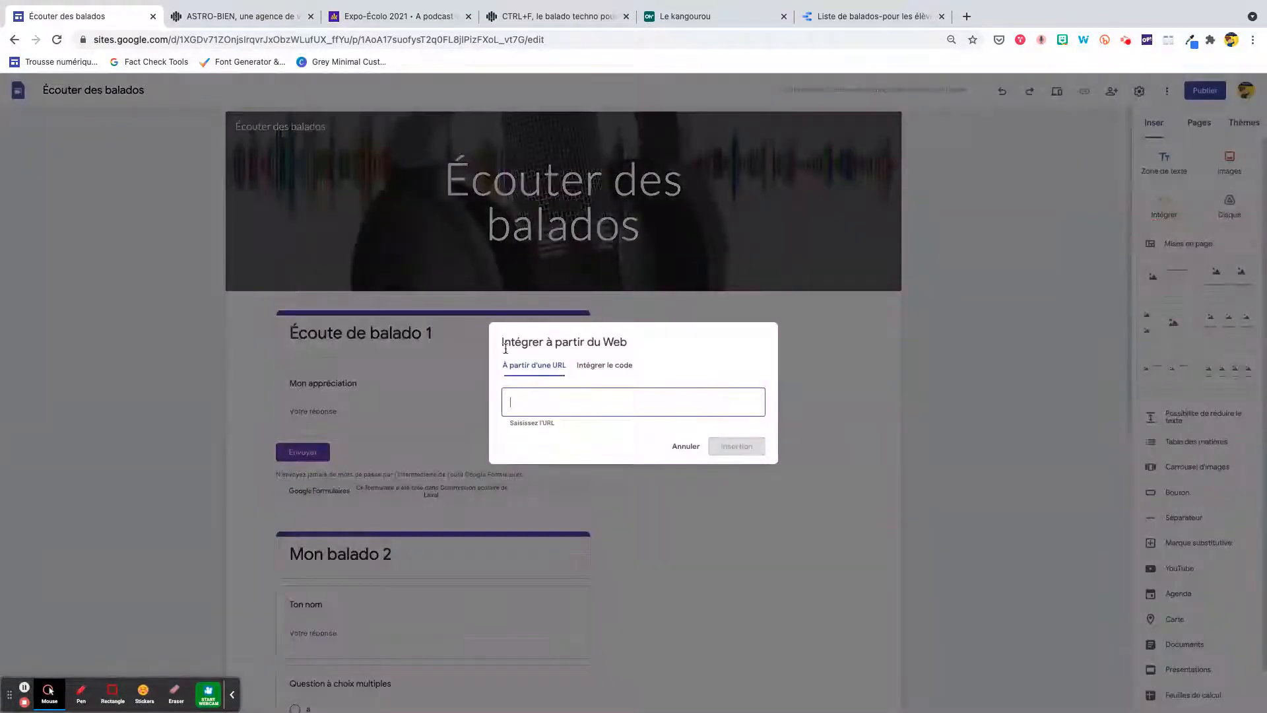
click(524, 403)
key(ctrl+v)
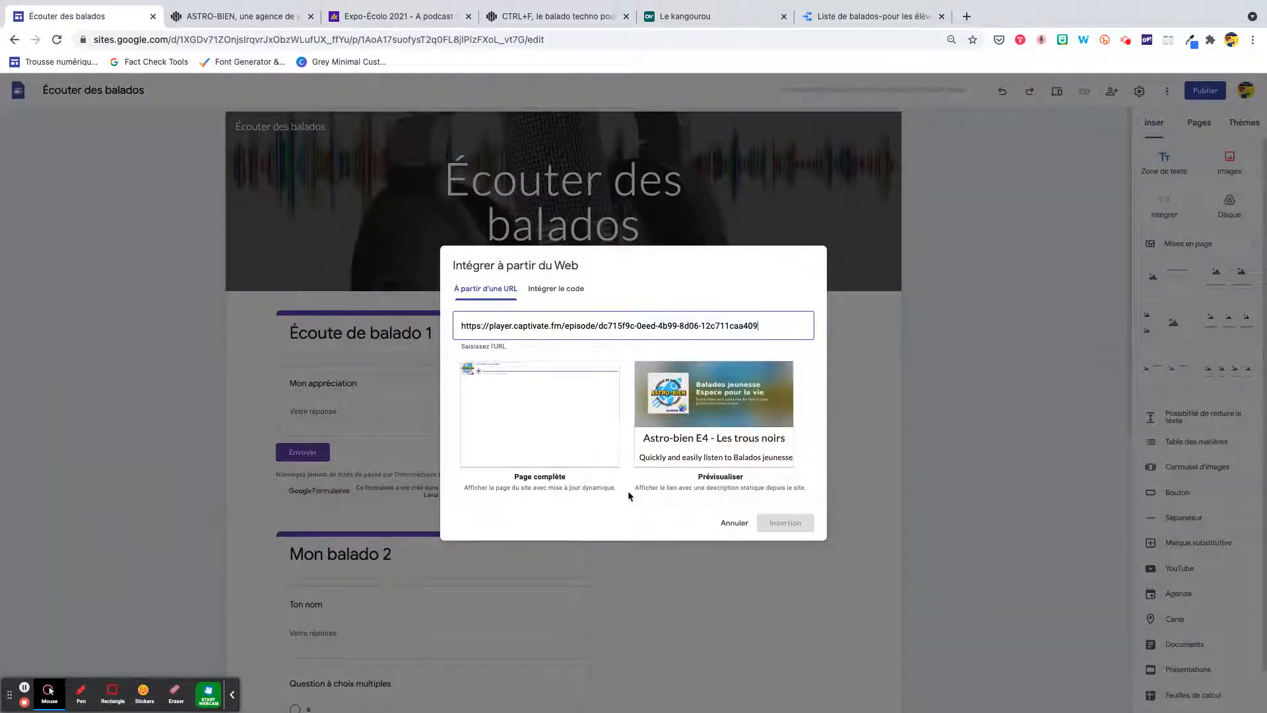
drag(514, 477, 576, 481)
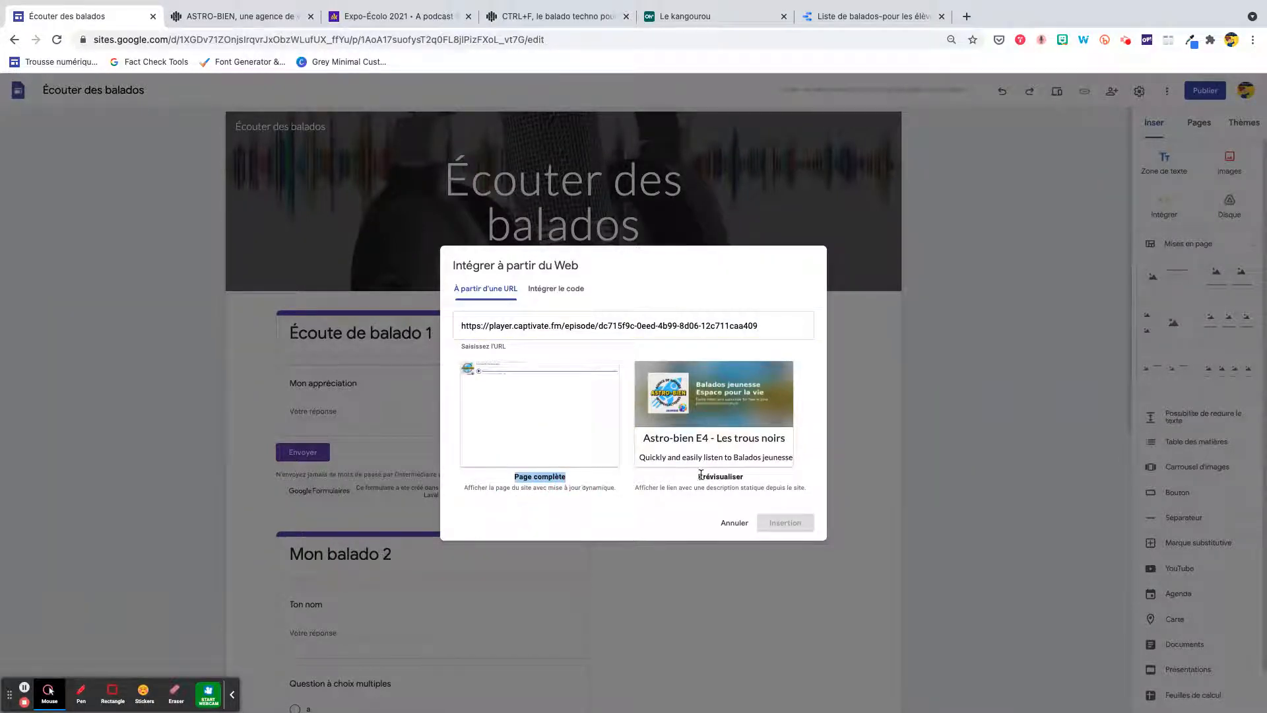
drag(701, 475, 754, 483)
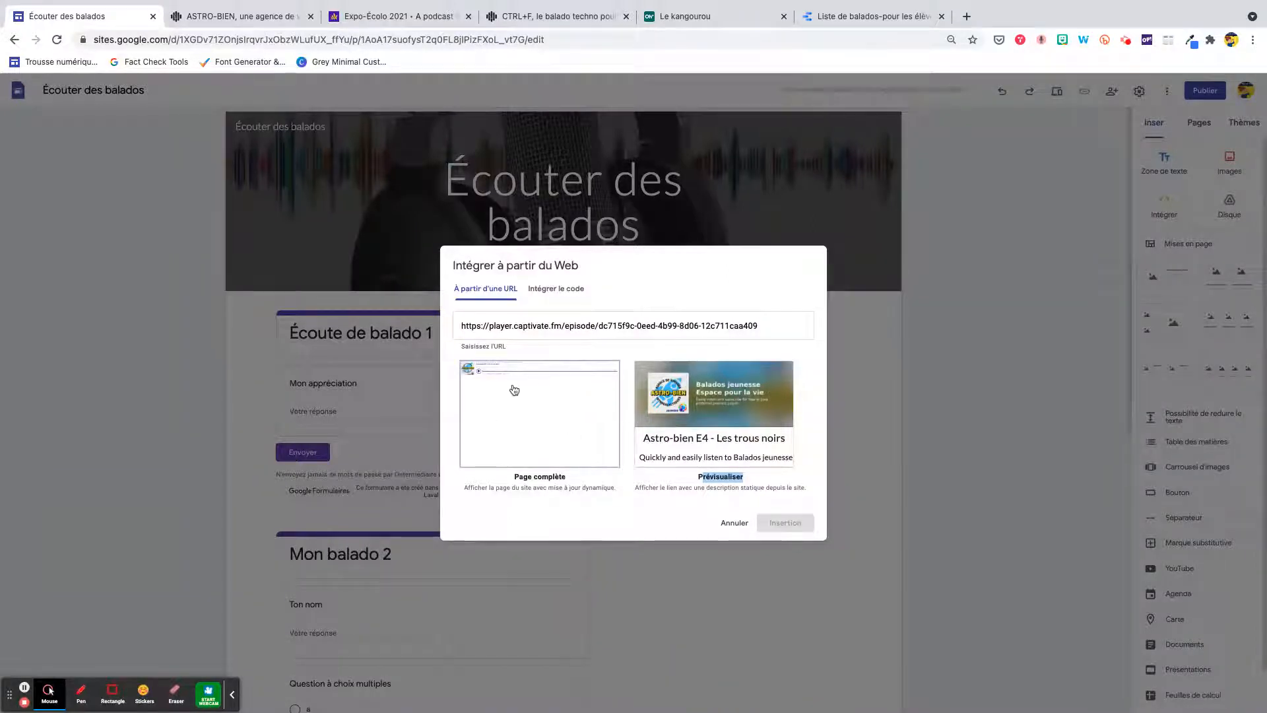
click(516, 429)
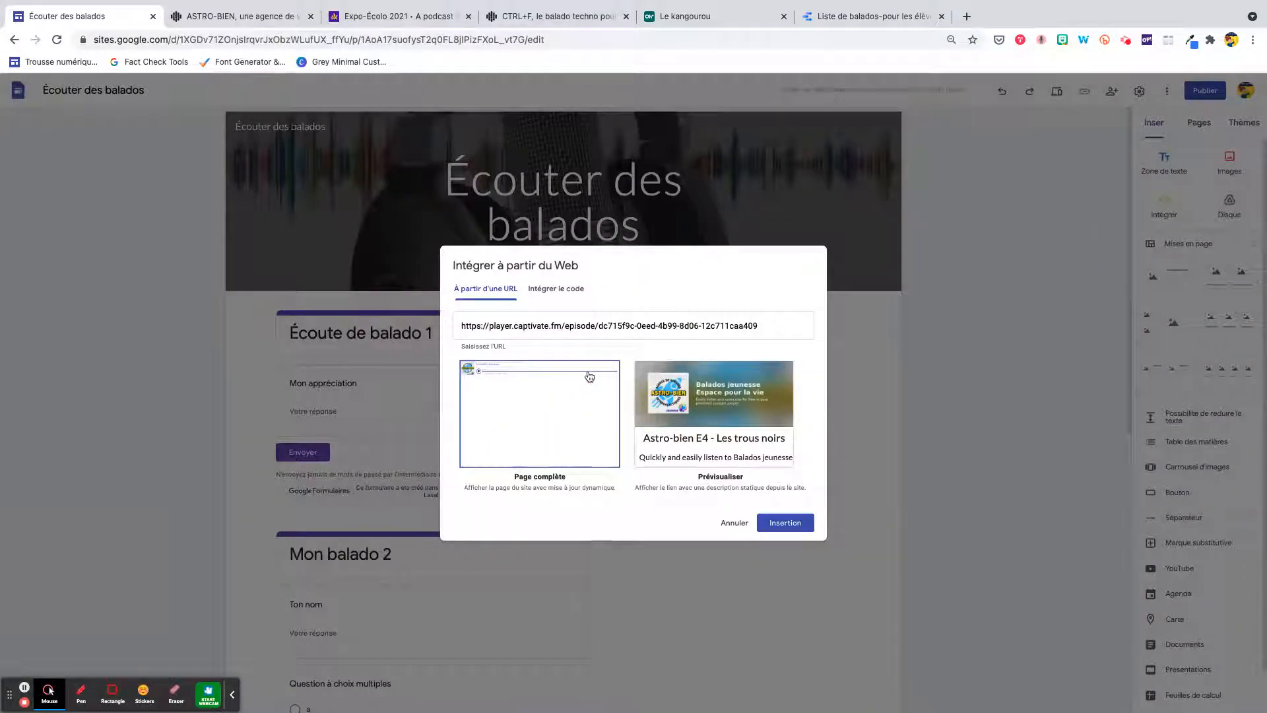
click(795, 526)
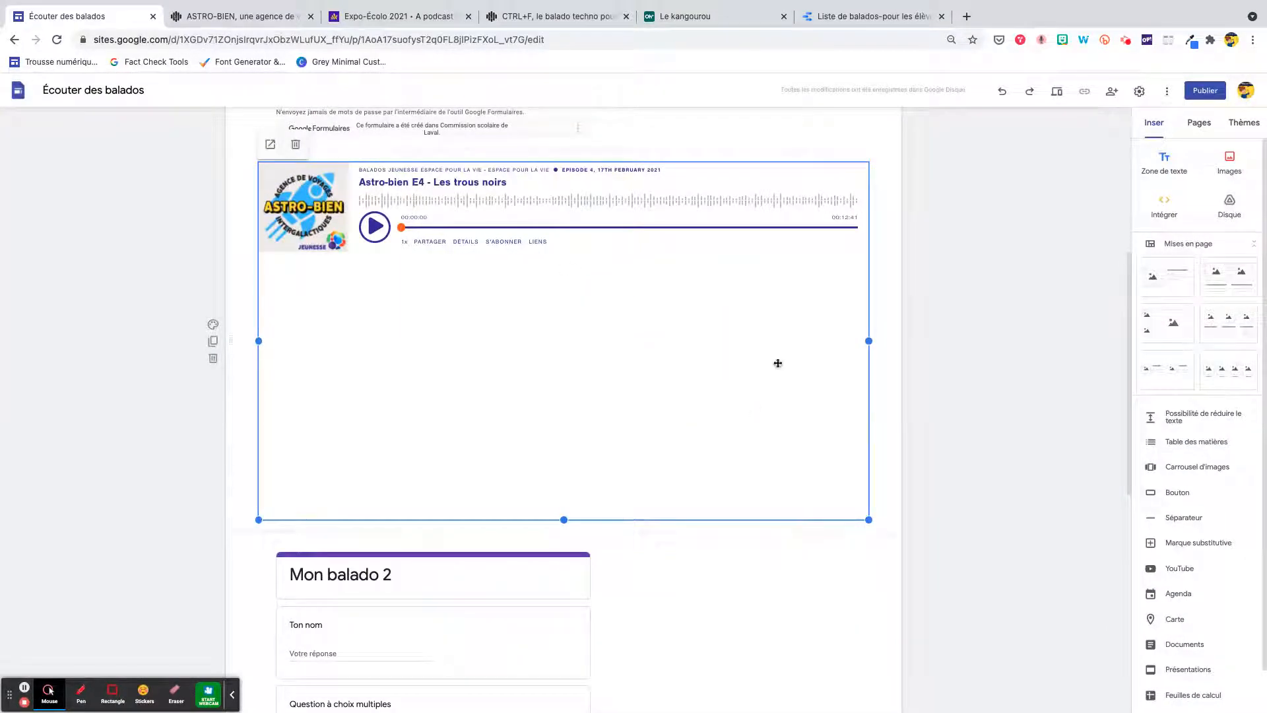
Shrink the embedded Astro-bien E4 player and place it beside the "Écoute de balado 1" form, tall enough for its playback controls.
drag(564, 522, 569, 260)
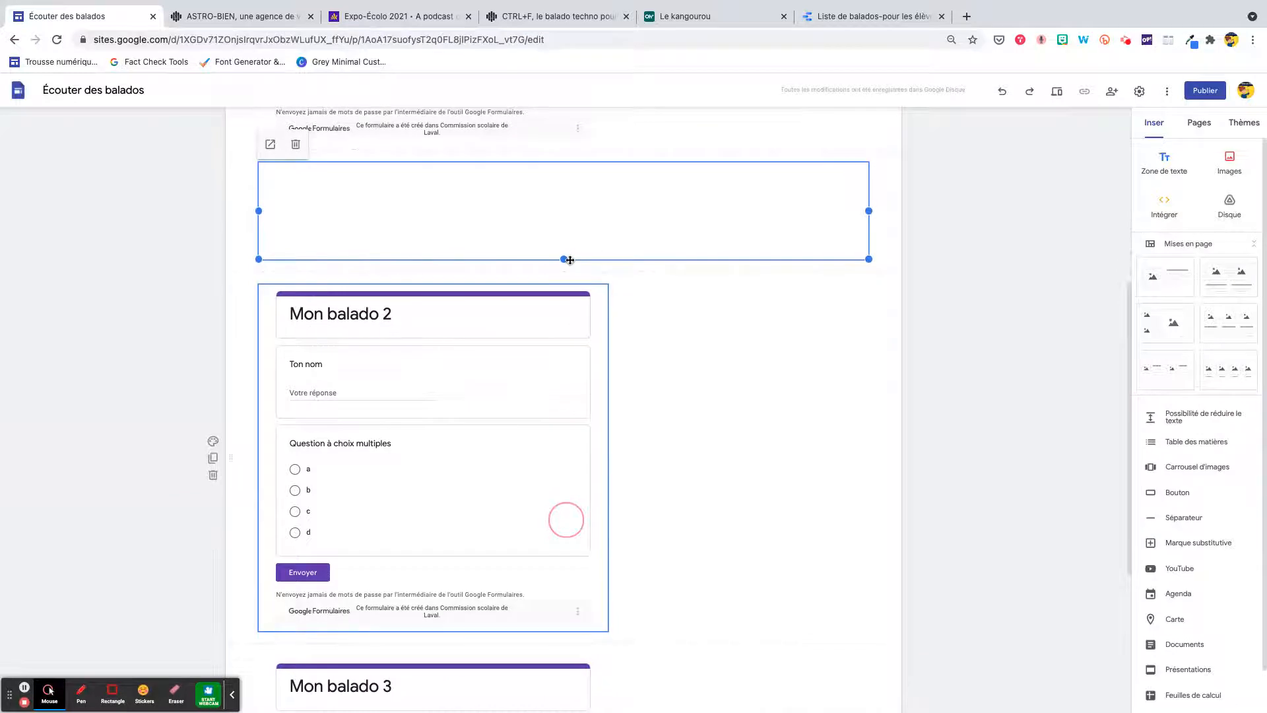
scroll(569, 260, up, 3)
drag(553, 443, 667, 314)
click(687, 186)
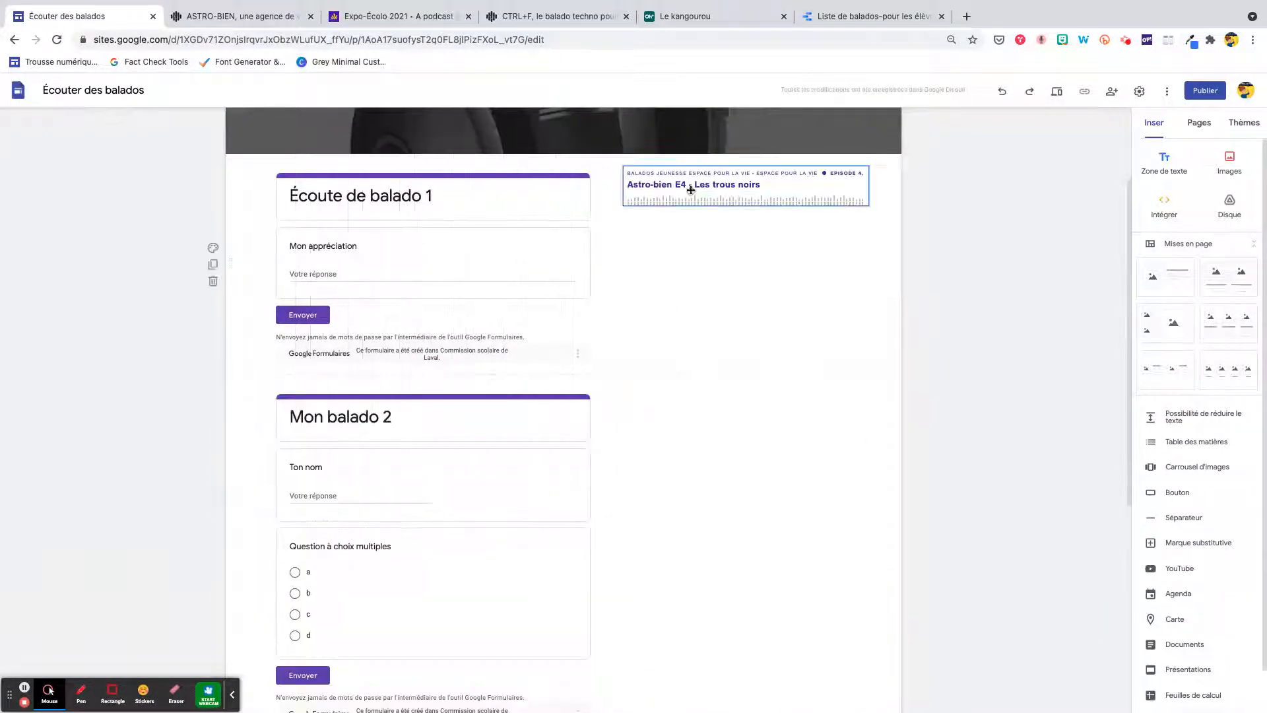
drag(622, 205, 620, 275)
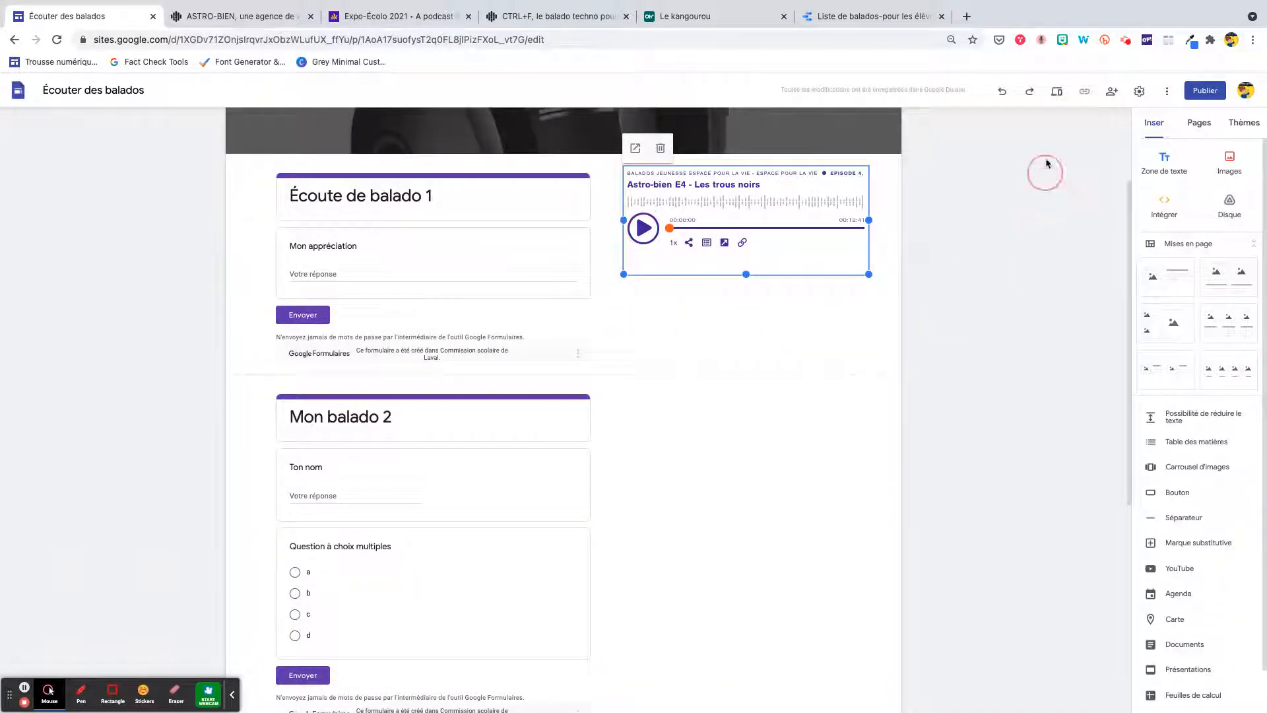
Preview the site and test playback of the embedded "Astro-bien E4 - Les trous noirs" player.
click(1056, 96)
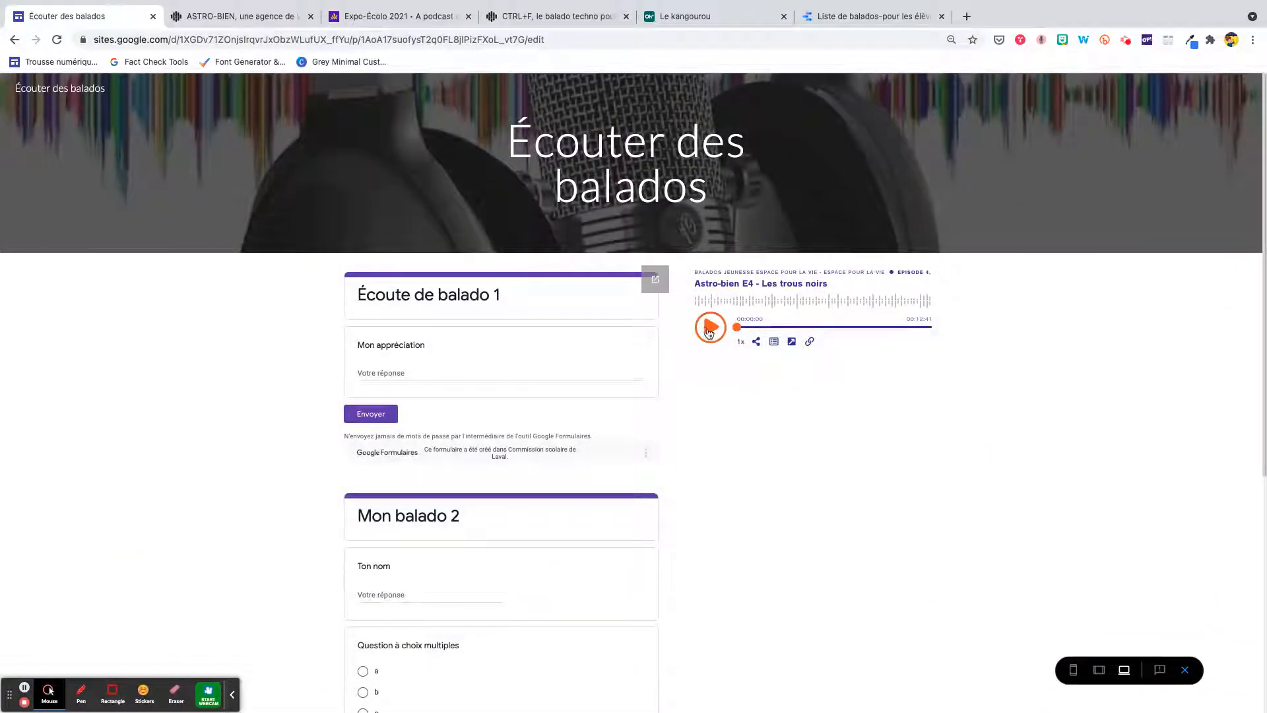
click(710, 332)
click(710, 332)
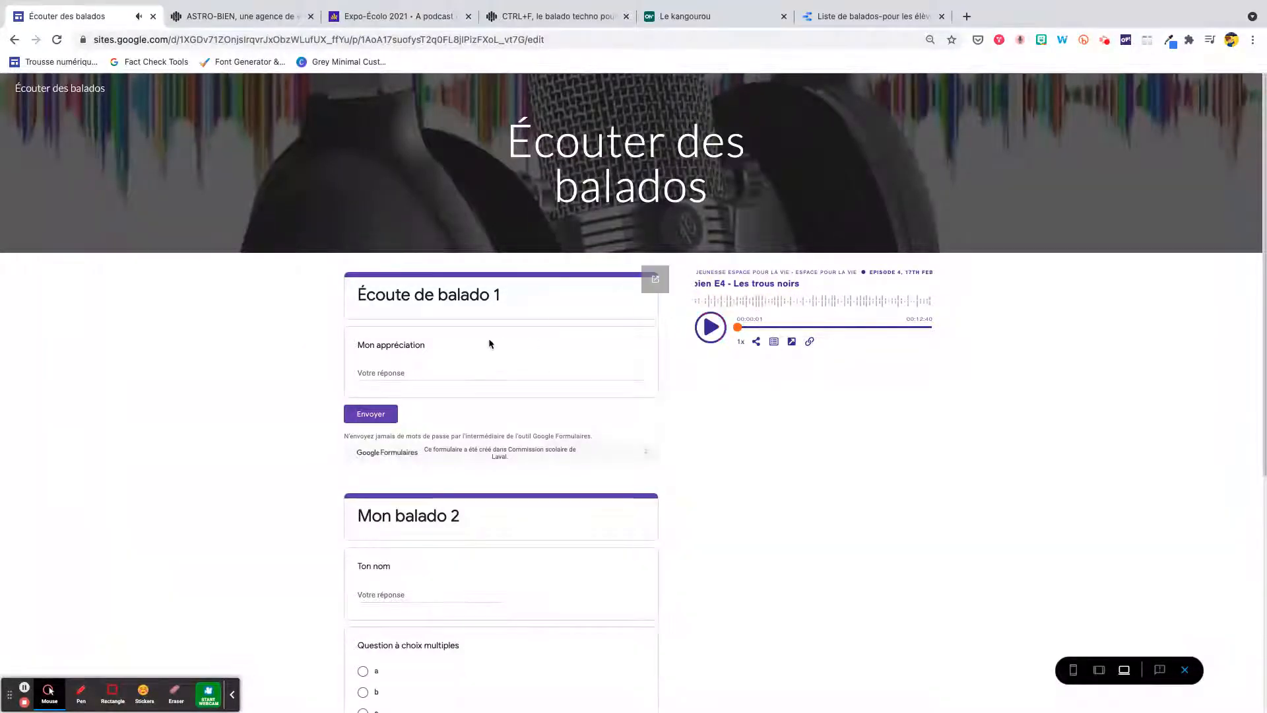
Submit "sa réponse" as the "Mon appréciation" answer in the "Écoute de balado 1" form and leave the preview.
click(391, 371)
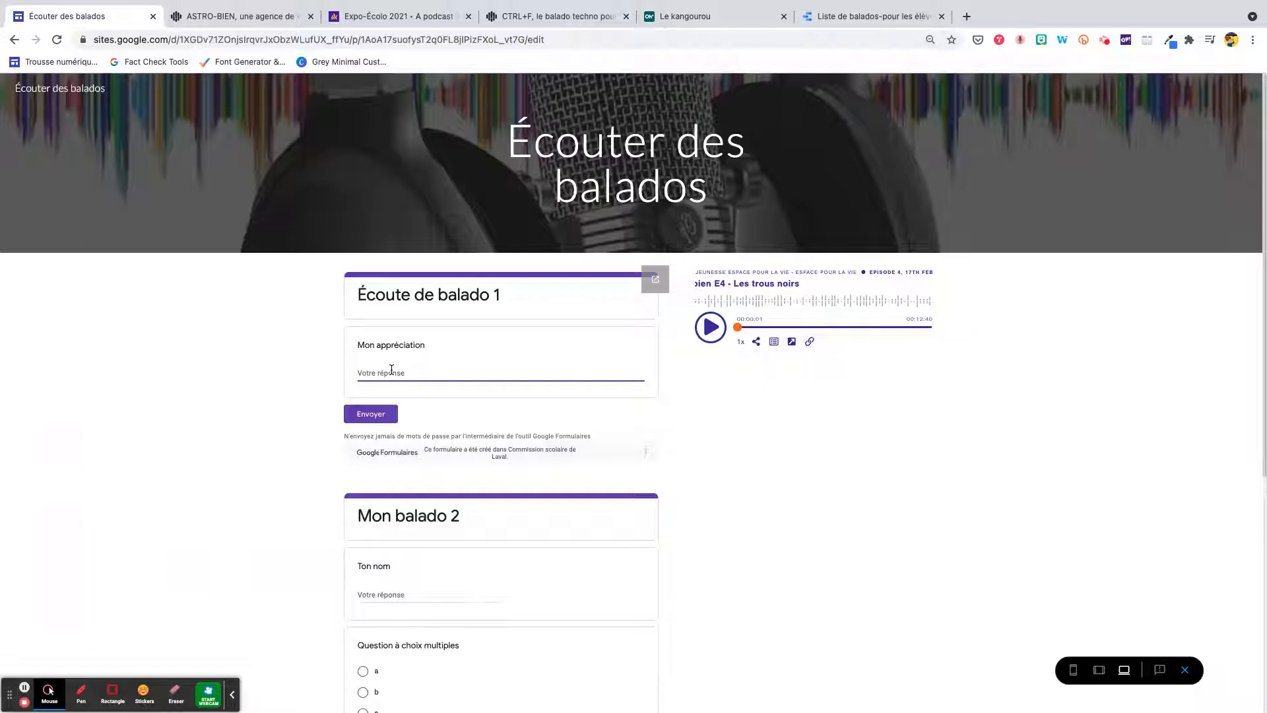
text(sa réponse)
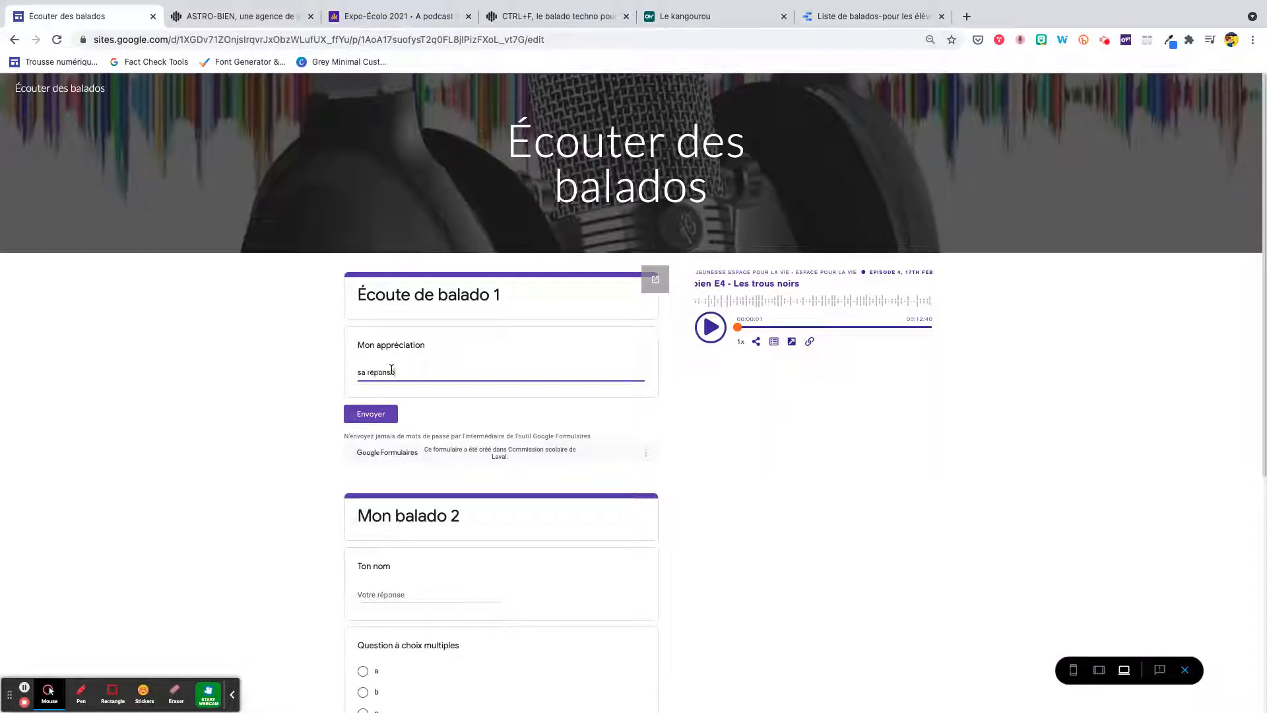
click(371, 413)
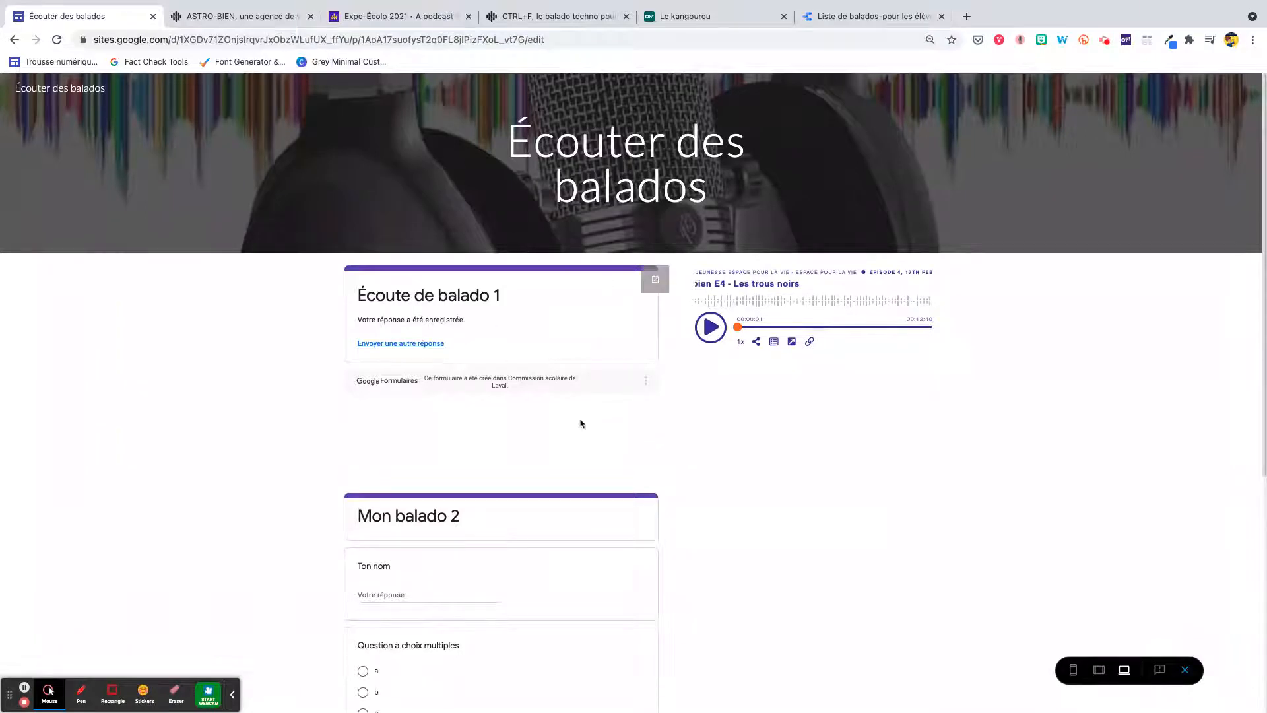
click(1184, 670)
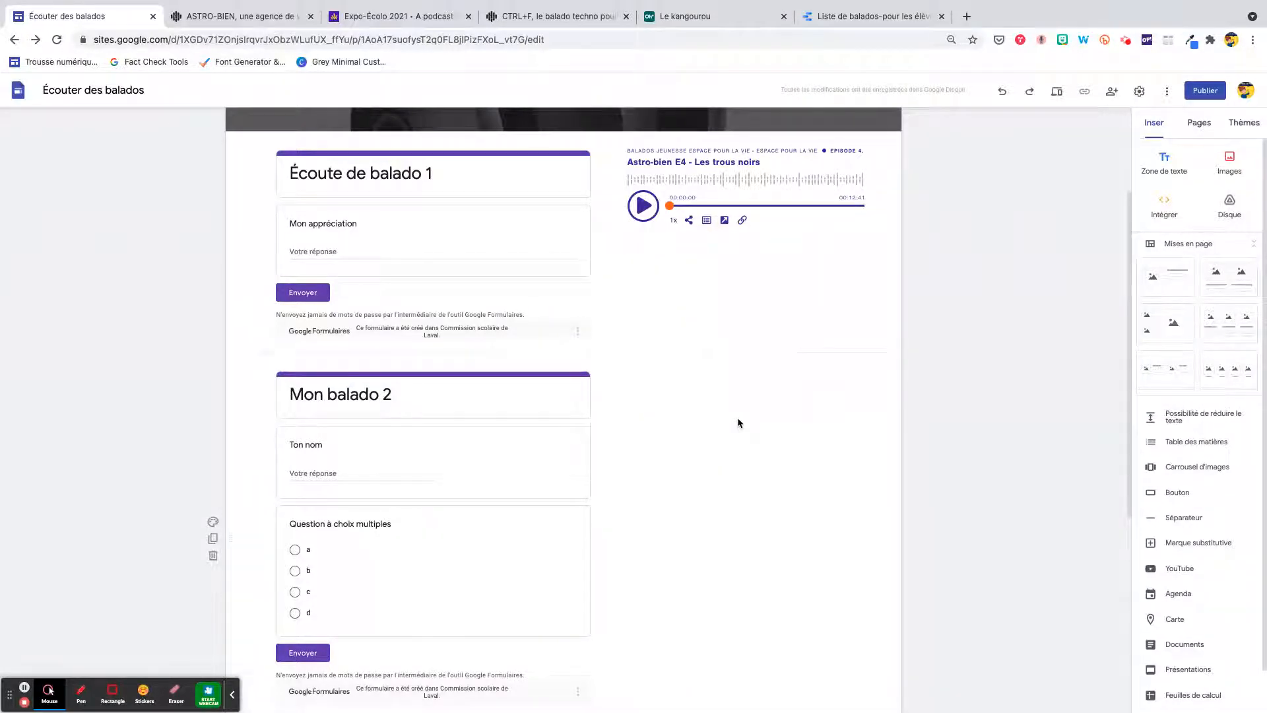
On the Expo-Écolo 2021 Anchor page, copy the embed code of the "L'Expo-Écolo 2021" episode from its share options.
click(383, 17)
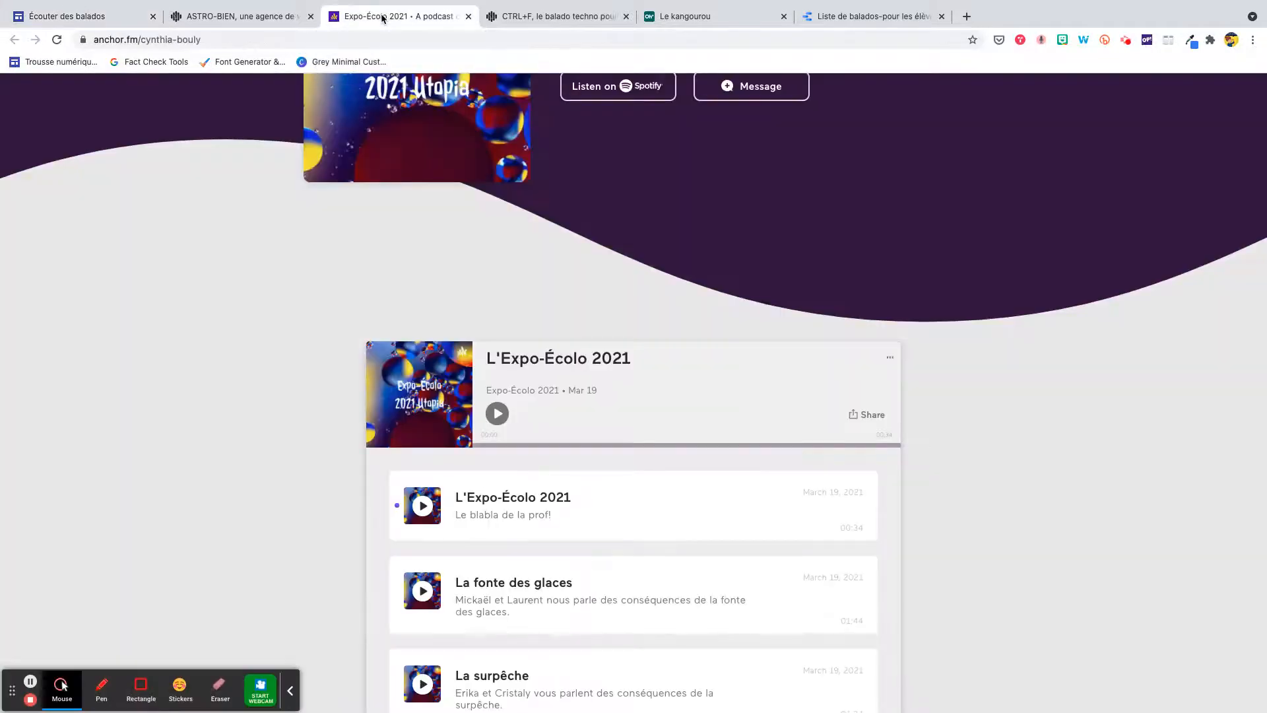
scroll(566, 271, down, 5)
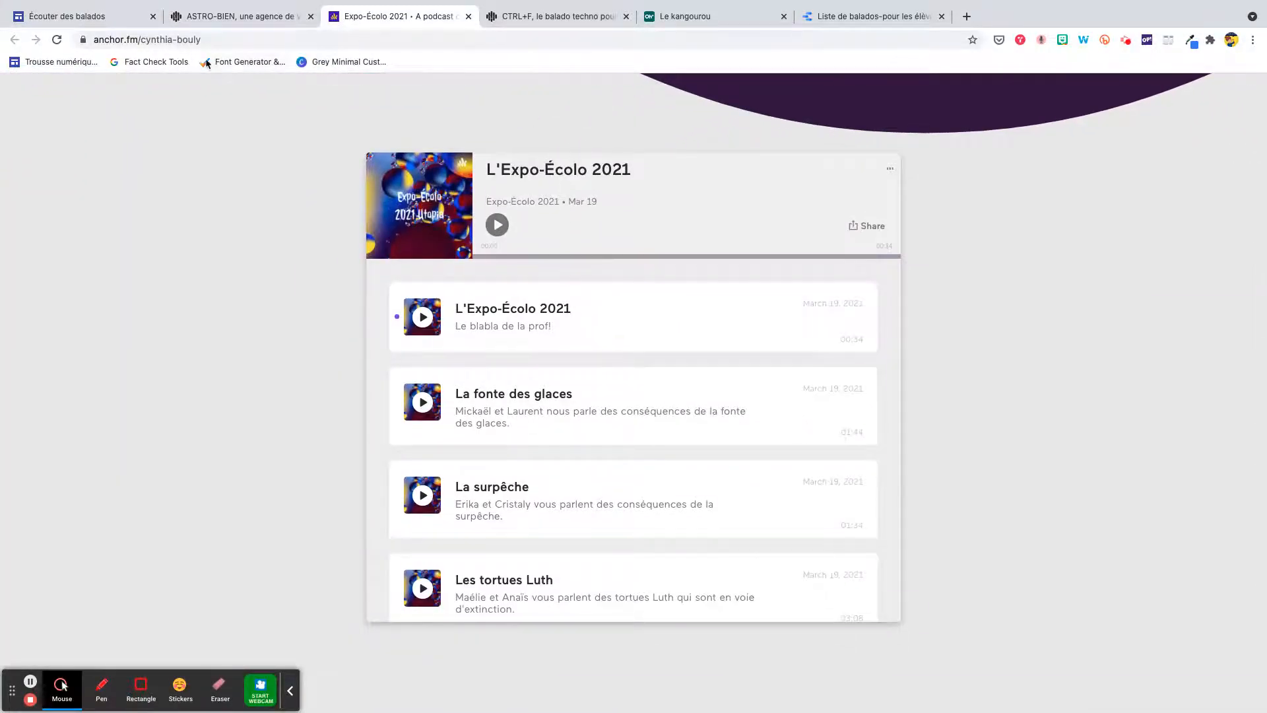
click(864, 231)
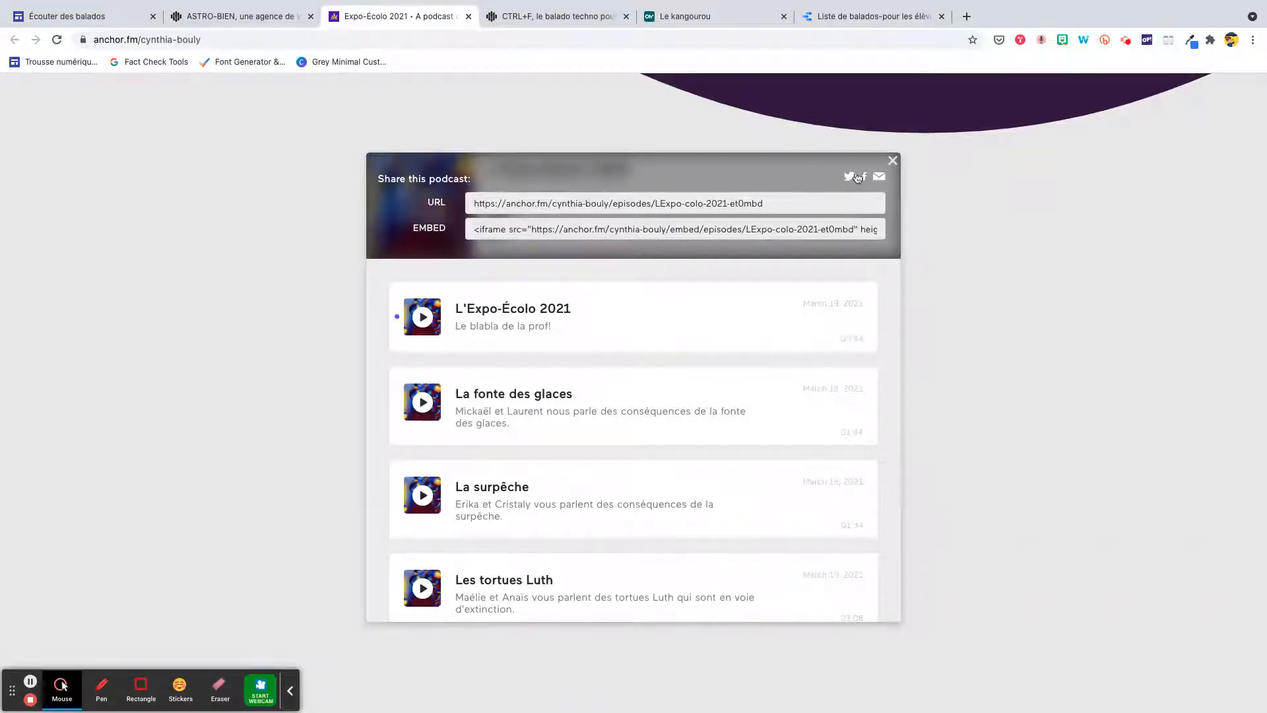
click(481, 204)
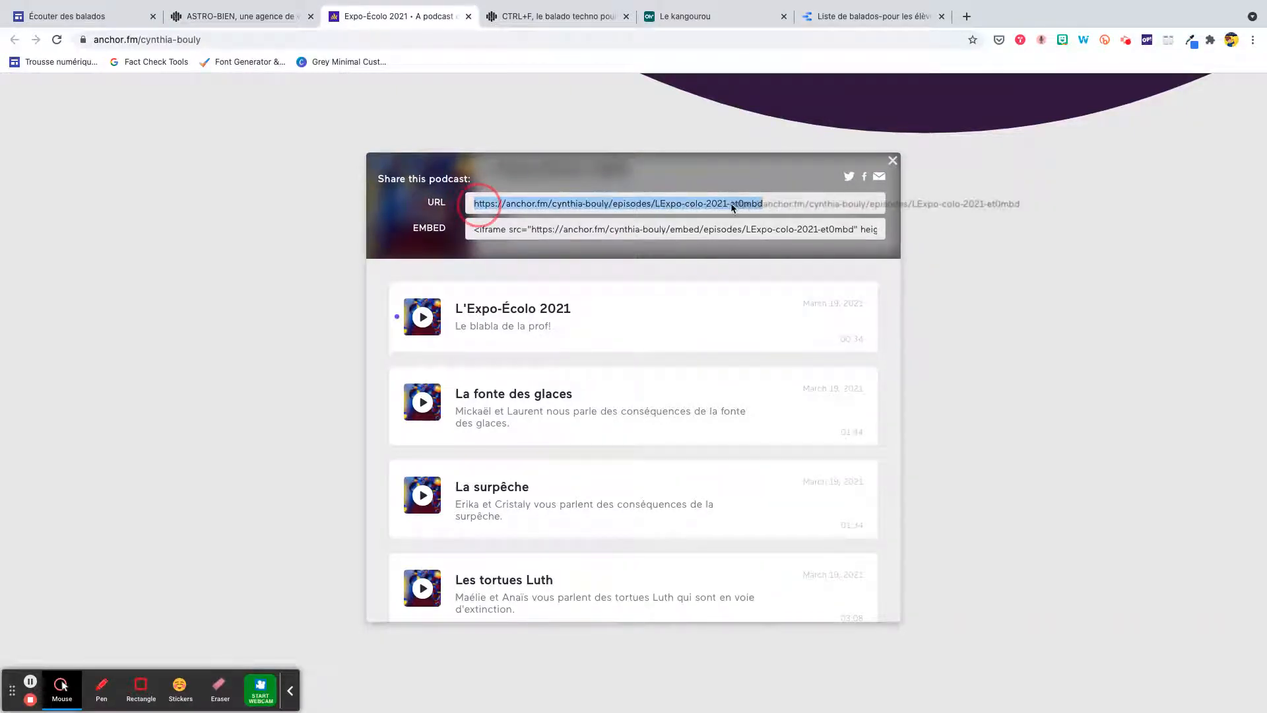
click(440, 232)
key(ctrl+c)
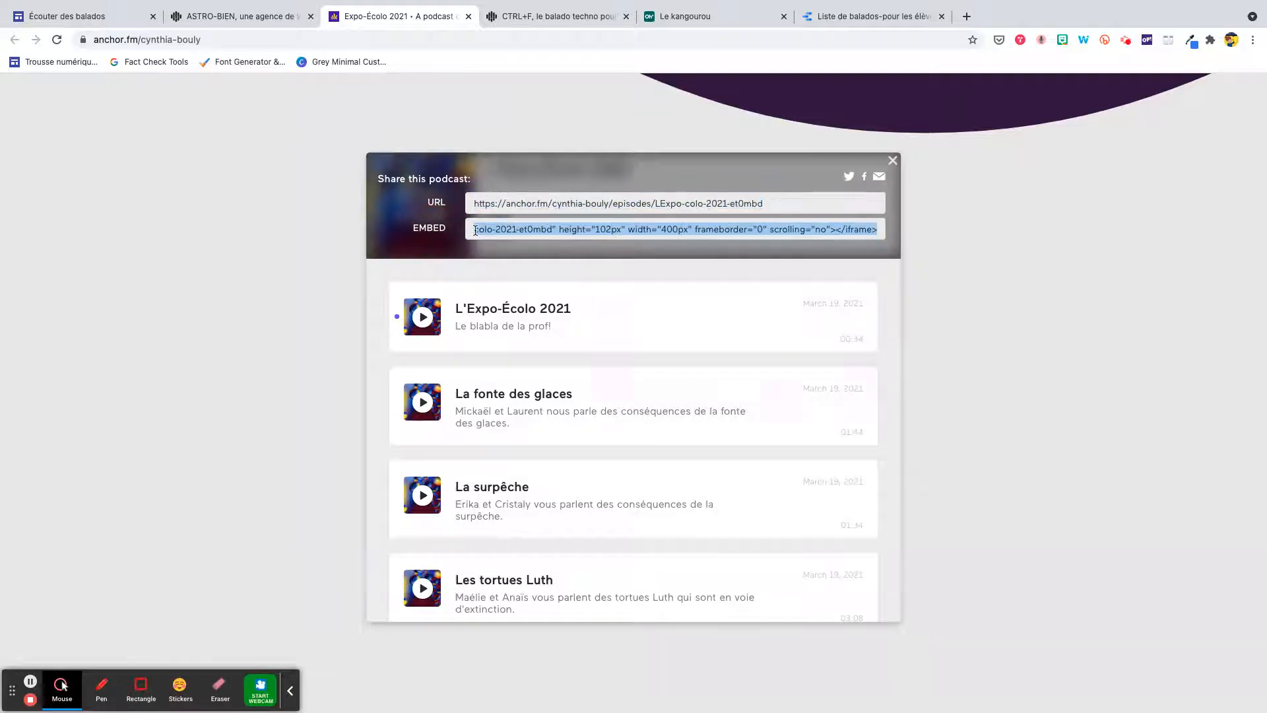
Back in the "Écouter des balados" site, insert the "L'Expo-Écolo 2021" player using the copied embed code, checking its height and width values.
click(66, 16)
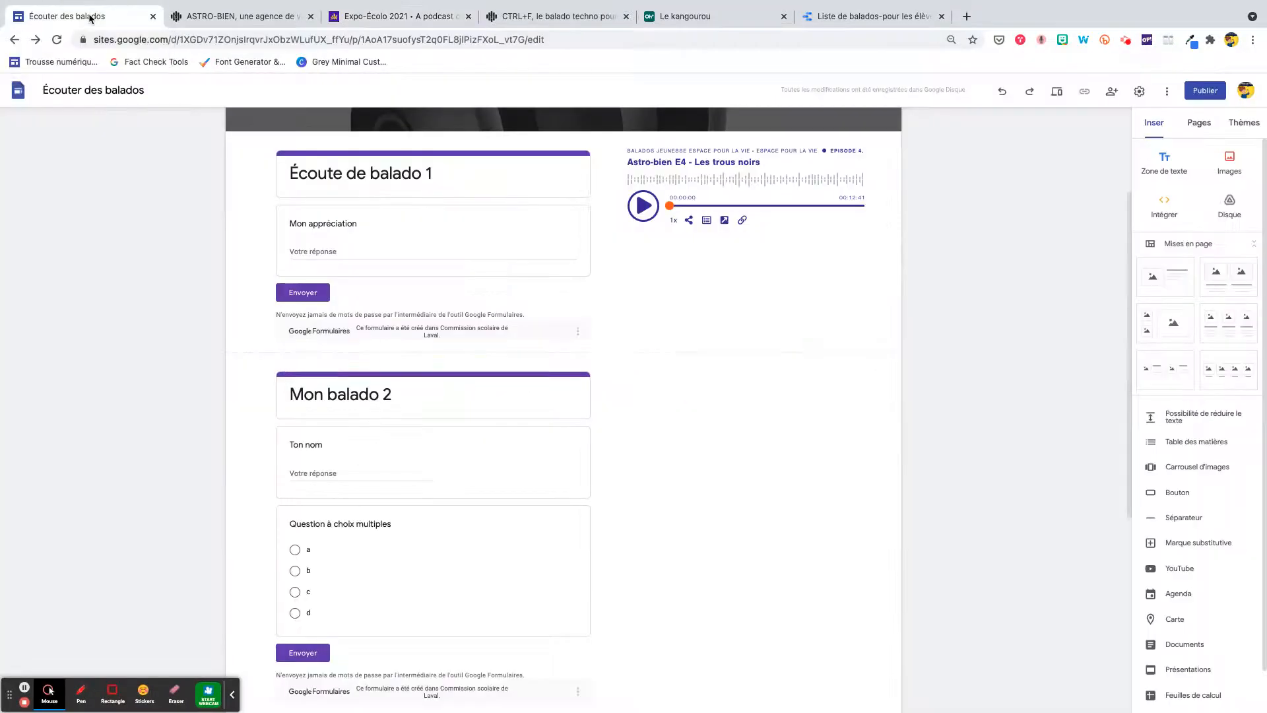
click(1164, 203)
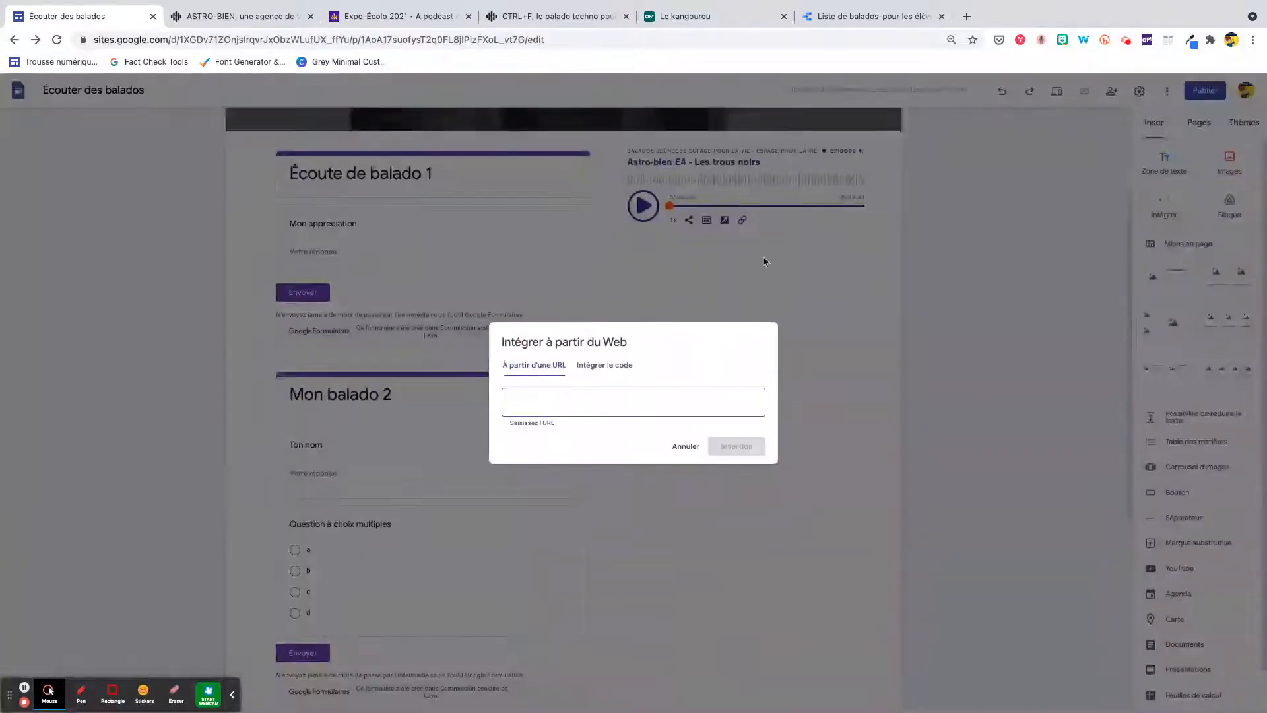
click(610, 373)
key(ctrl+v)
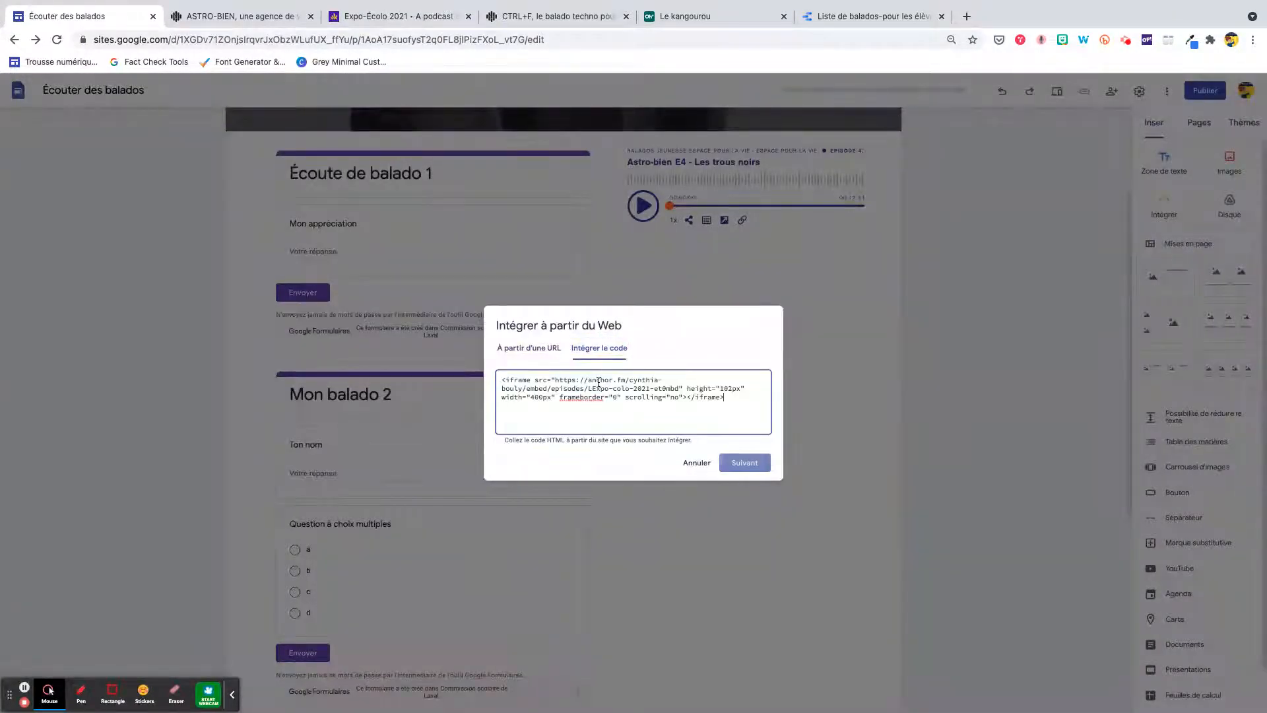
drag(500, 380, 741, 403)
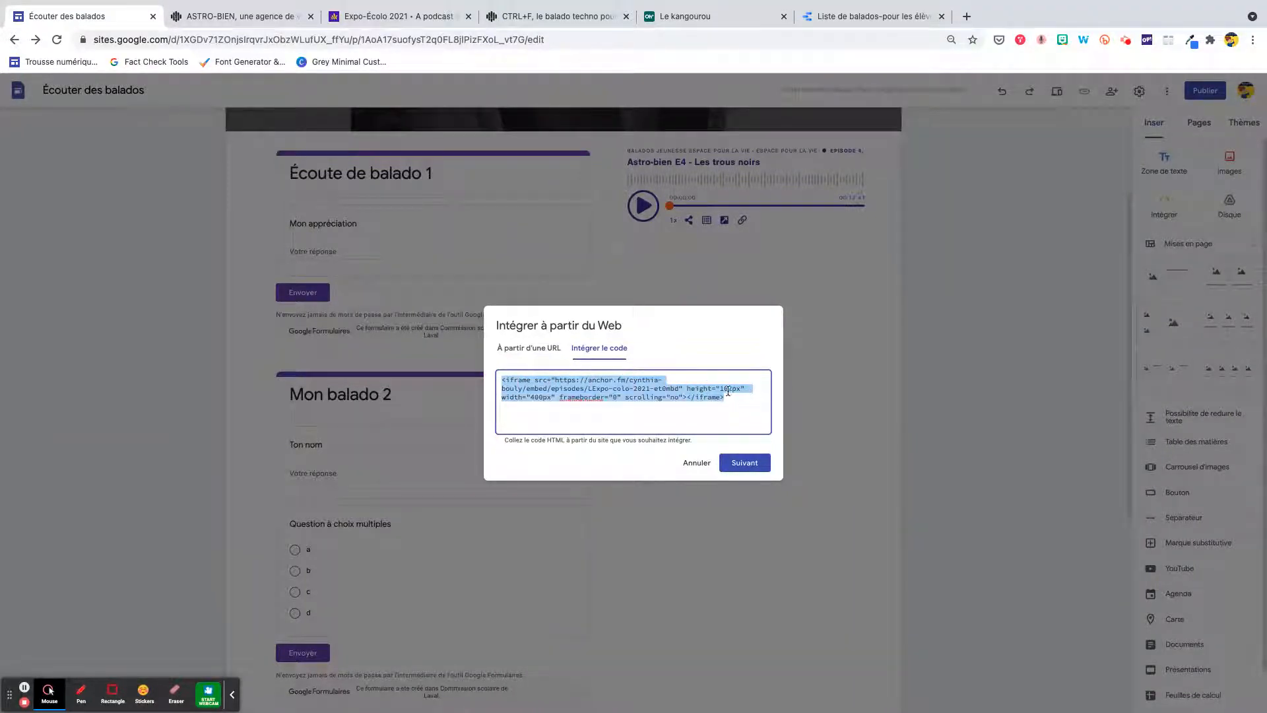
click(728, 389)
click(537, 398)
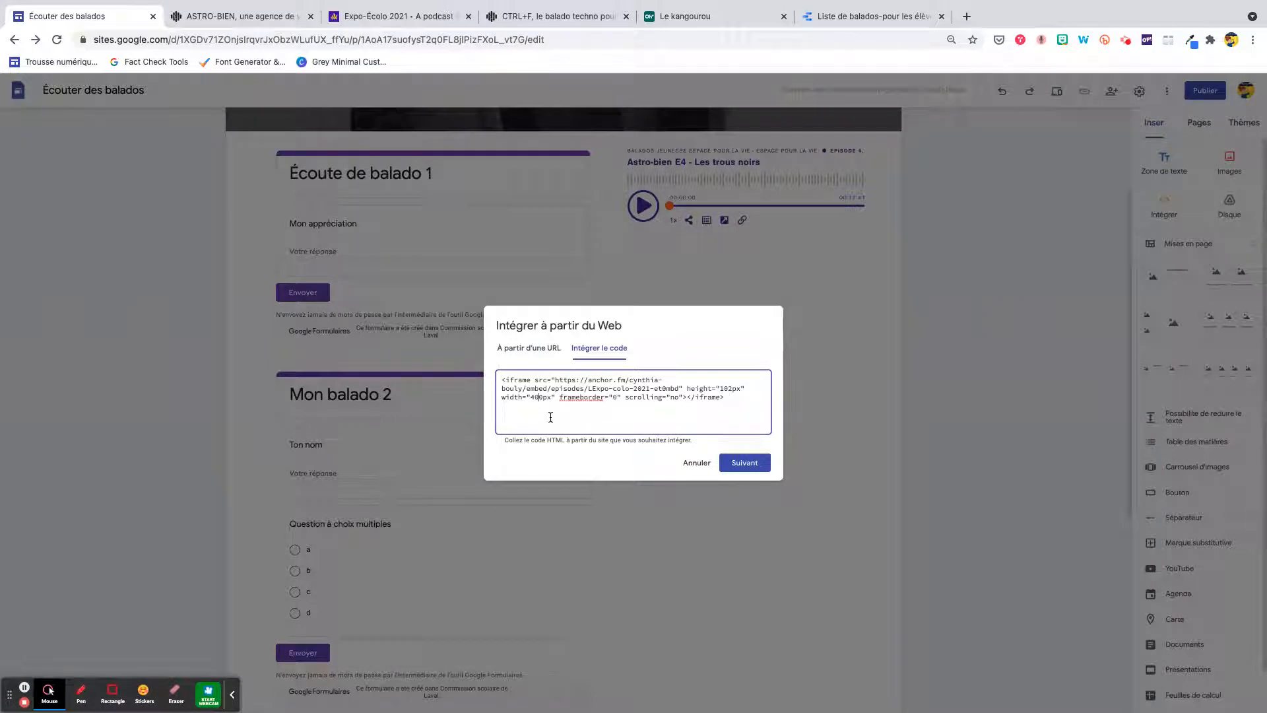
click(750, 468)
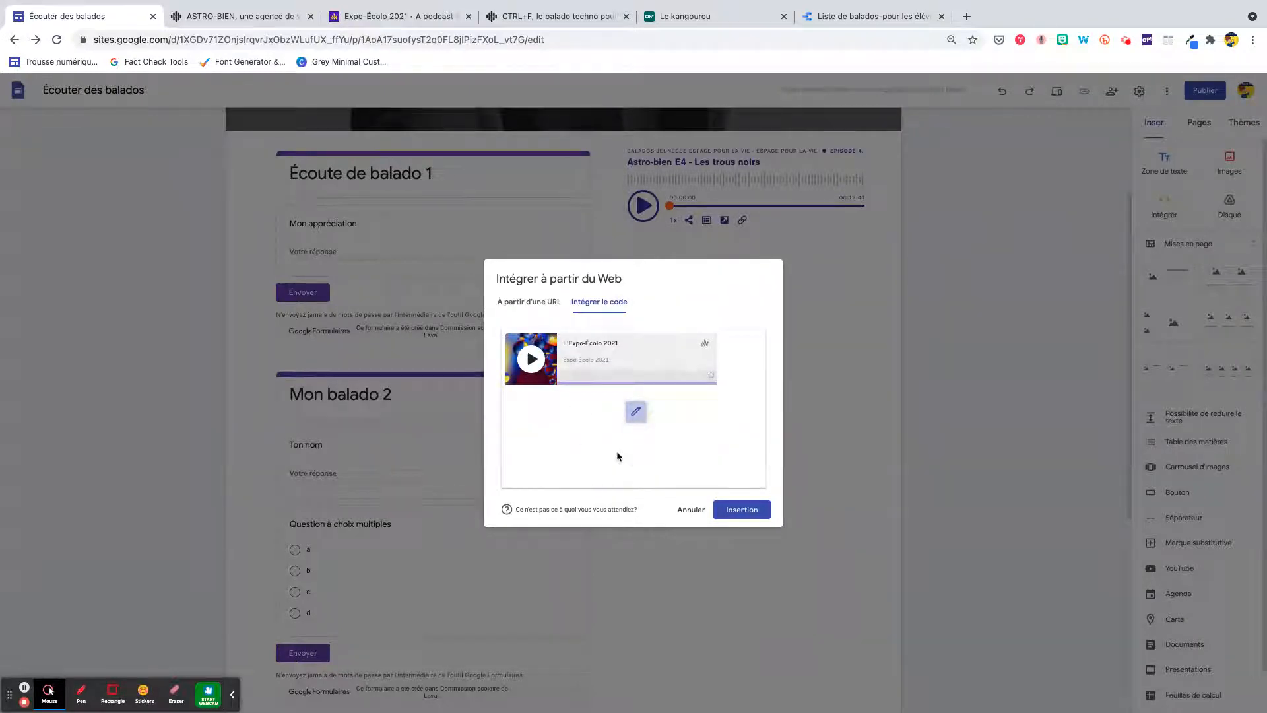
click(741, 513)
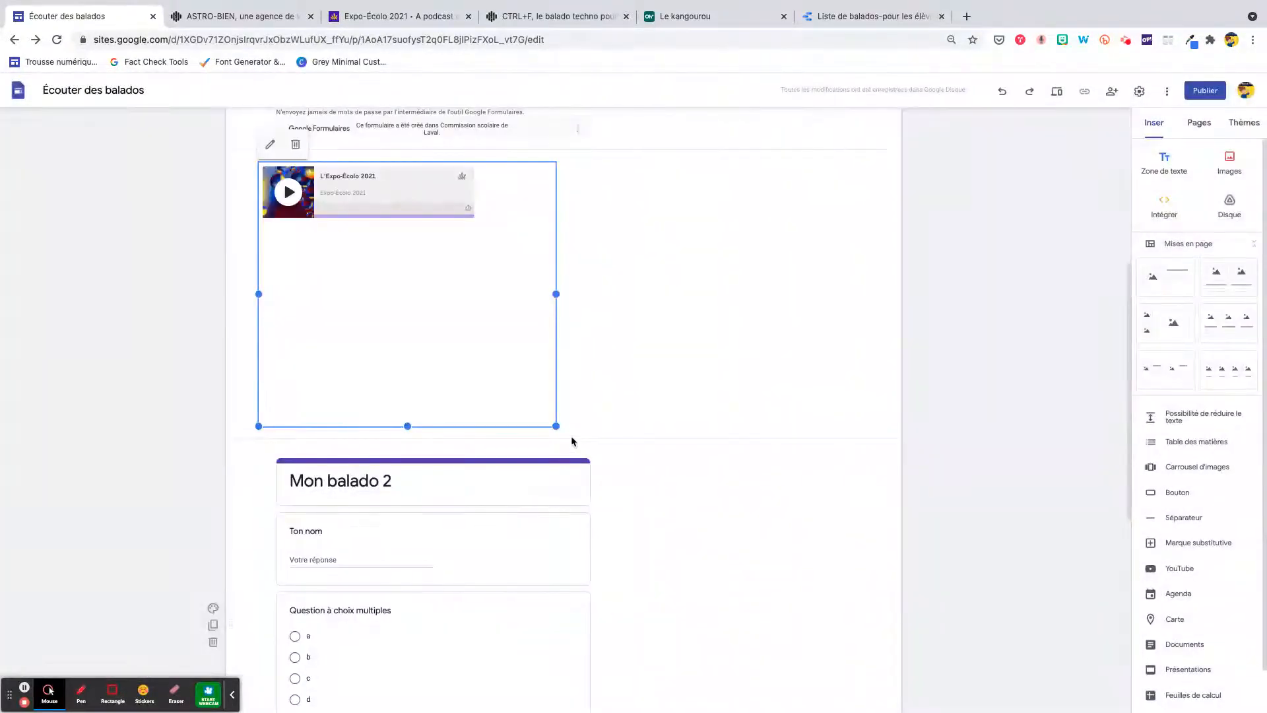
Shrink the "L'Expo-Écolo 2021" embed to fit its player and place it beside the "Mon balado 2" form.
drag(556, 426, 491, 227)
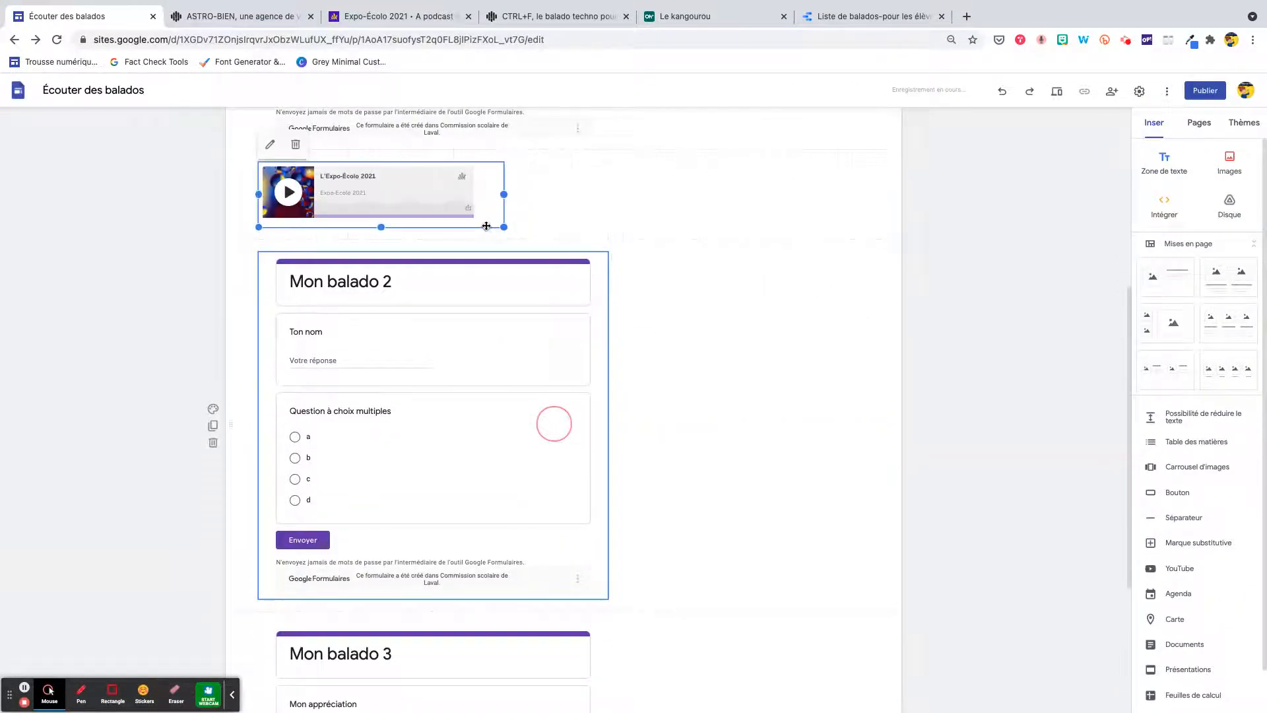
scroll(488, 225, up, 5)
drag(419, 436, 693, 549)
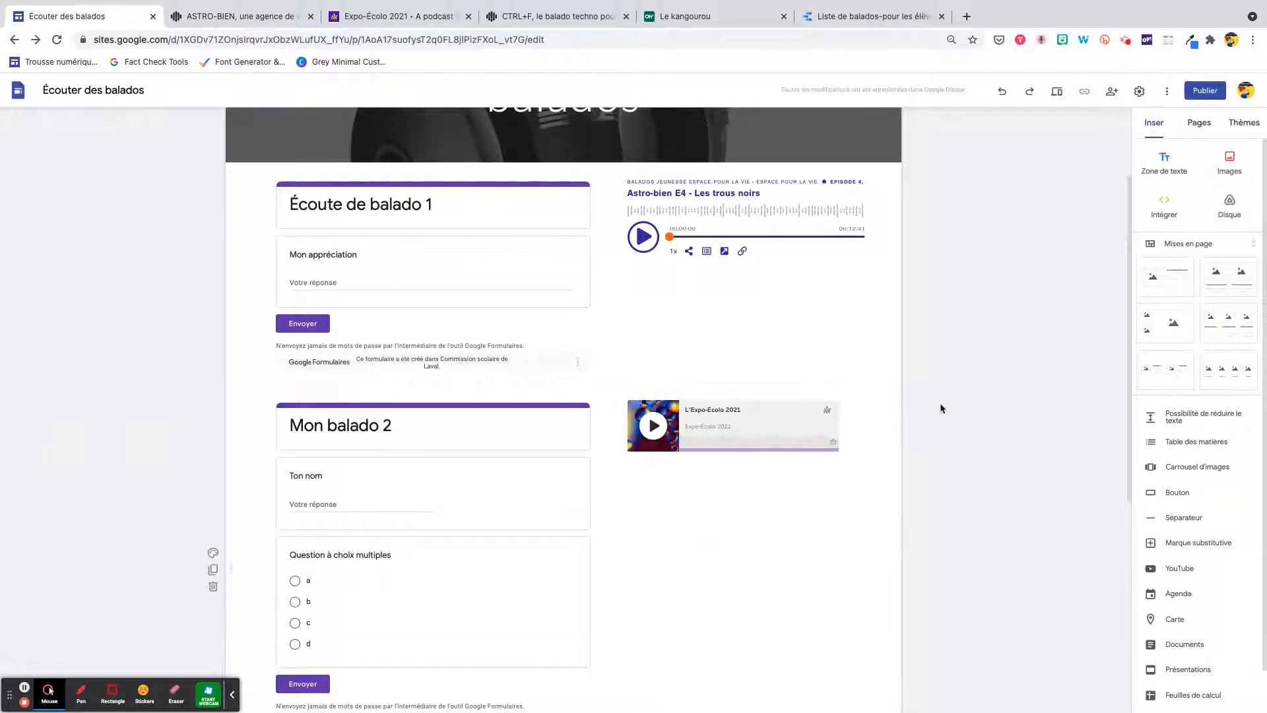
Preview the site, test the "L'Expo-Écolo 2021" player and the "Mon balado 2" name field, and leave the preview.
click(1056, 92)
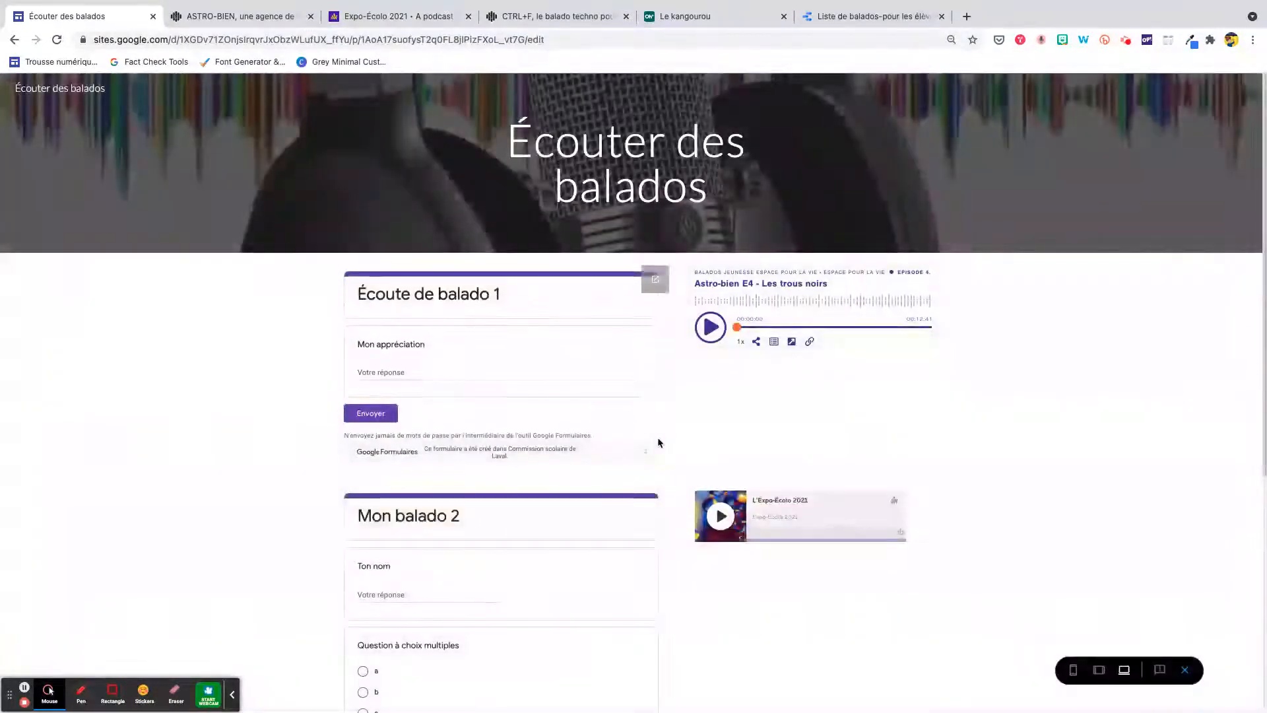
click(716, 516)
click(439, 594)
scroll(442, 592, down, 1)
scroll(441, 591, down, 3)
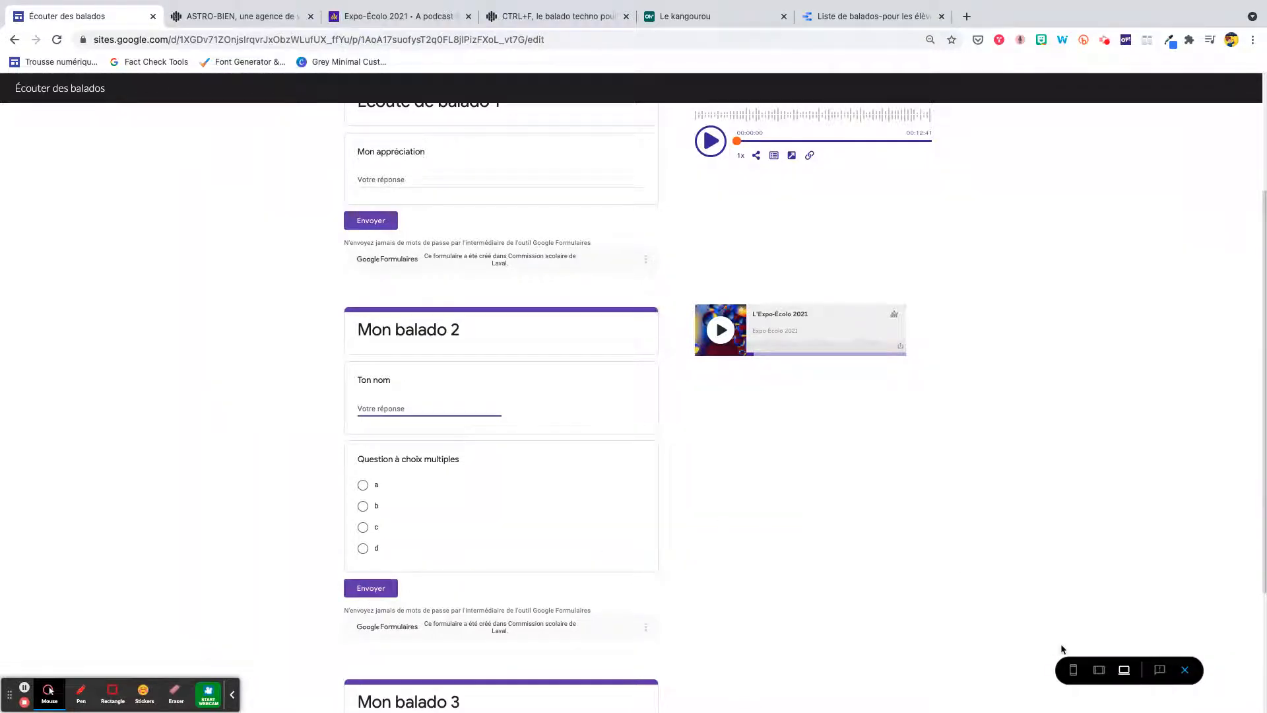
click(1185, 670)
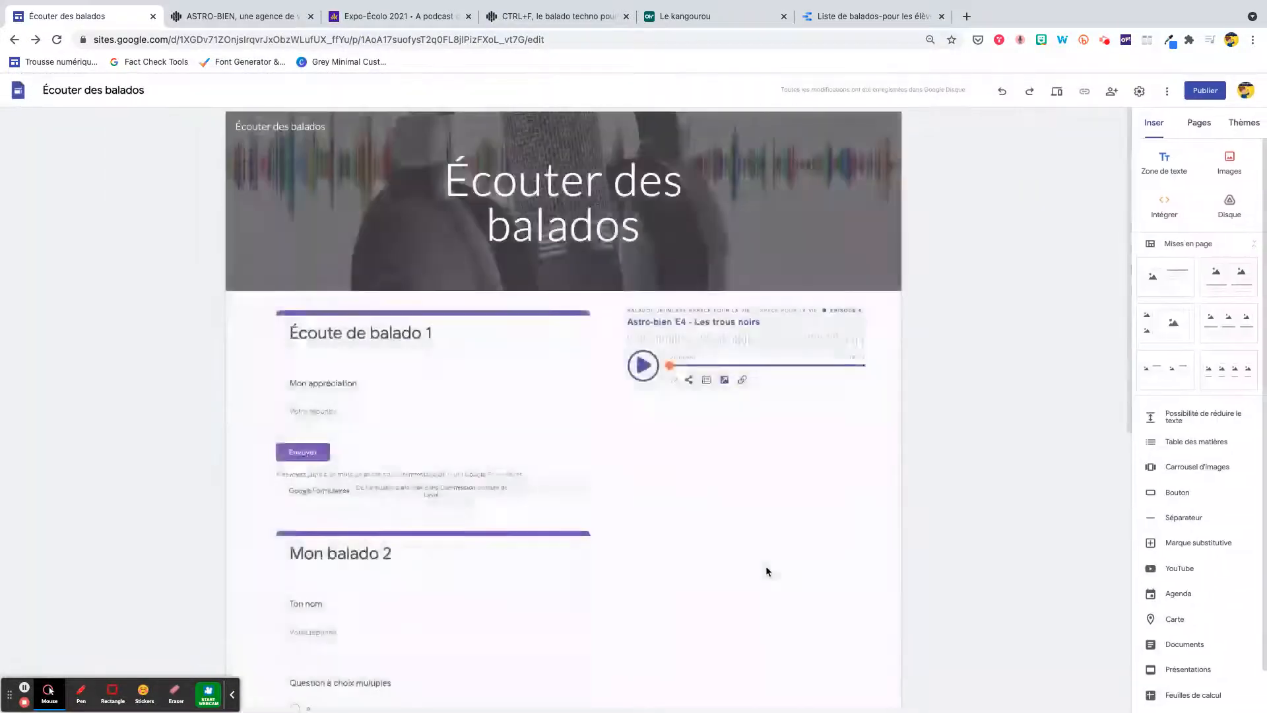
On the CTRL+F podcast page, copy the embed code of the "CTRL+F - Ep. 1. L'intelligence artificielle" episode.
scroll(766, 568, down, 8)
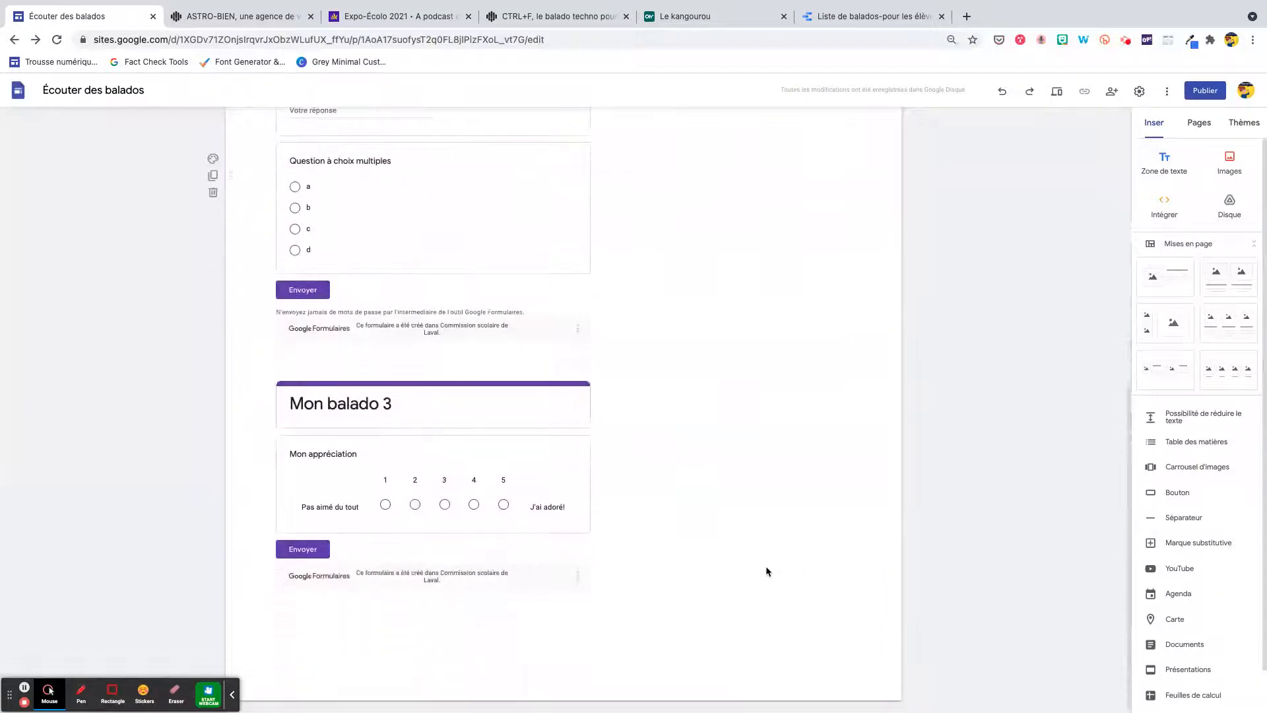
click(545, 18)
scroll(602, 160, down, 3)
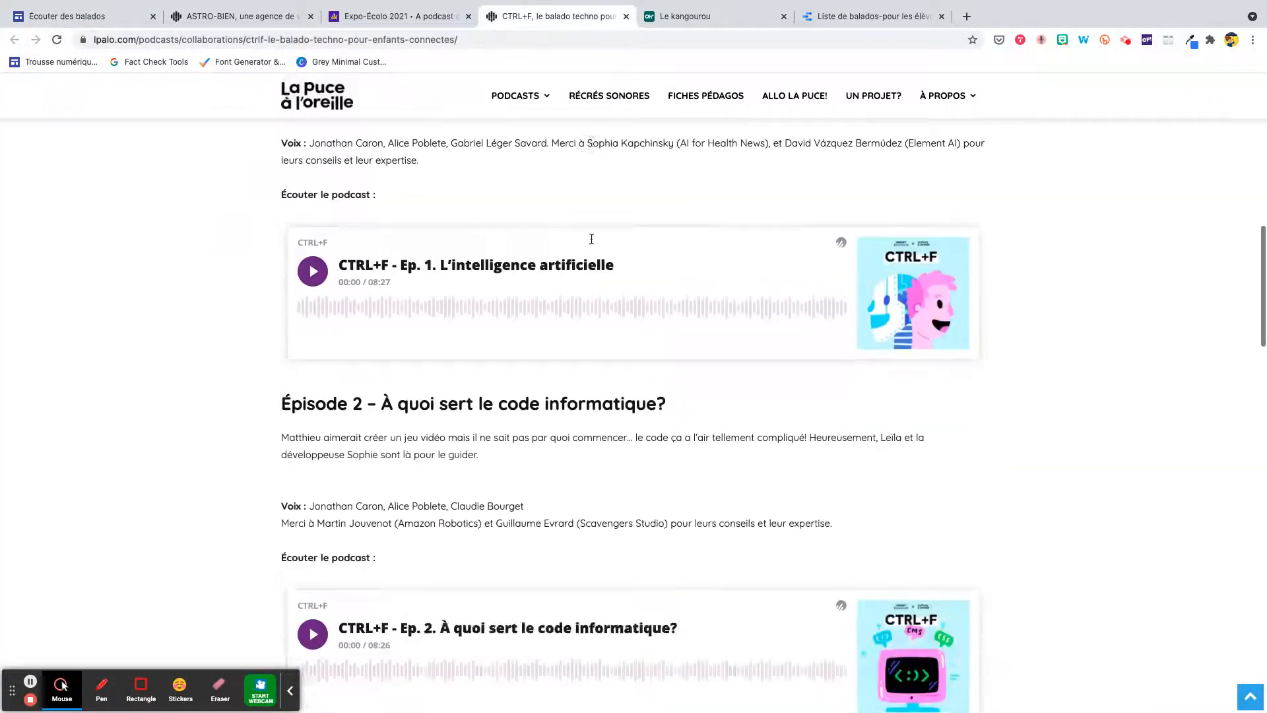
scroll(570, 371, up, 2)
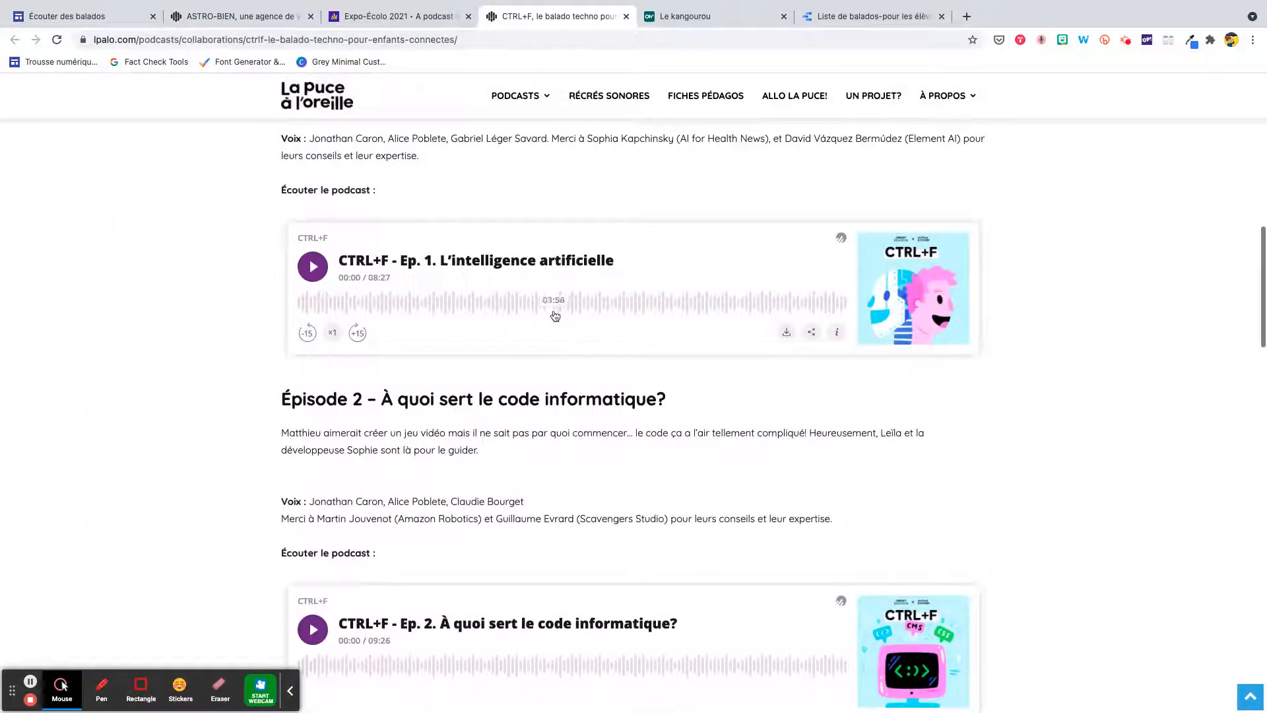
mouse_move(496, 262)
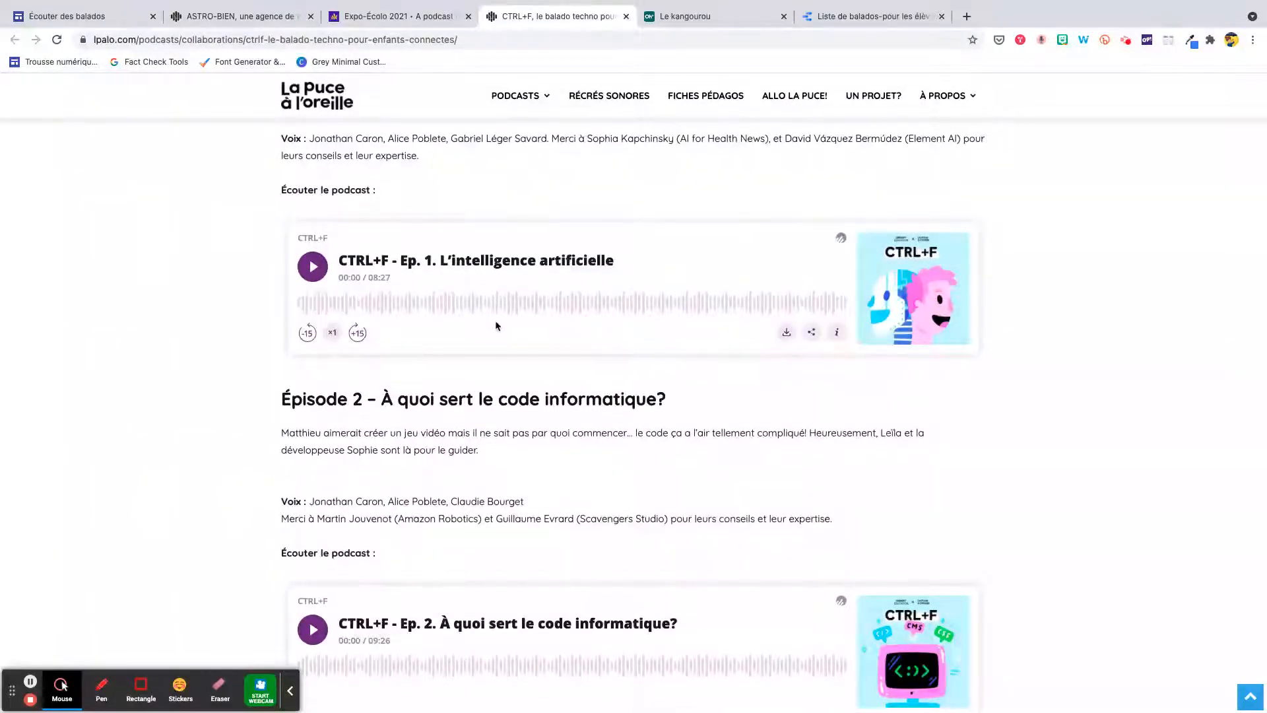
click(811, 333)
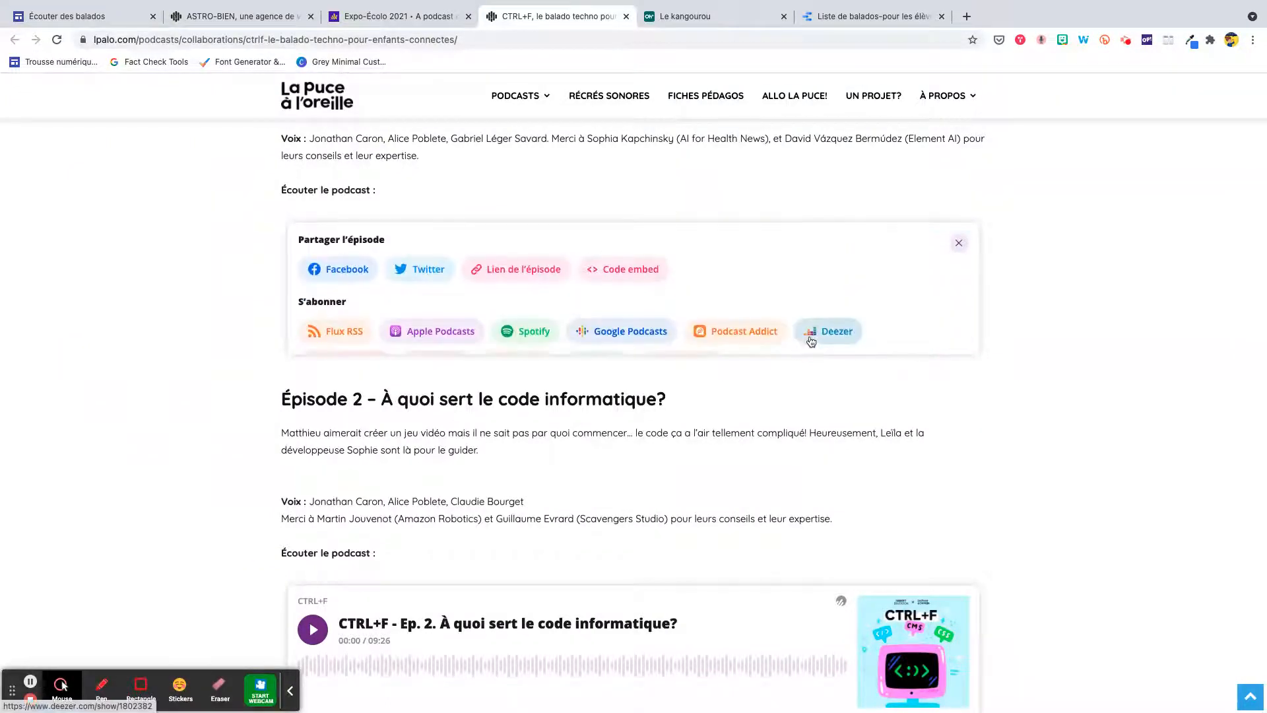
click(606, 275)
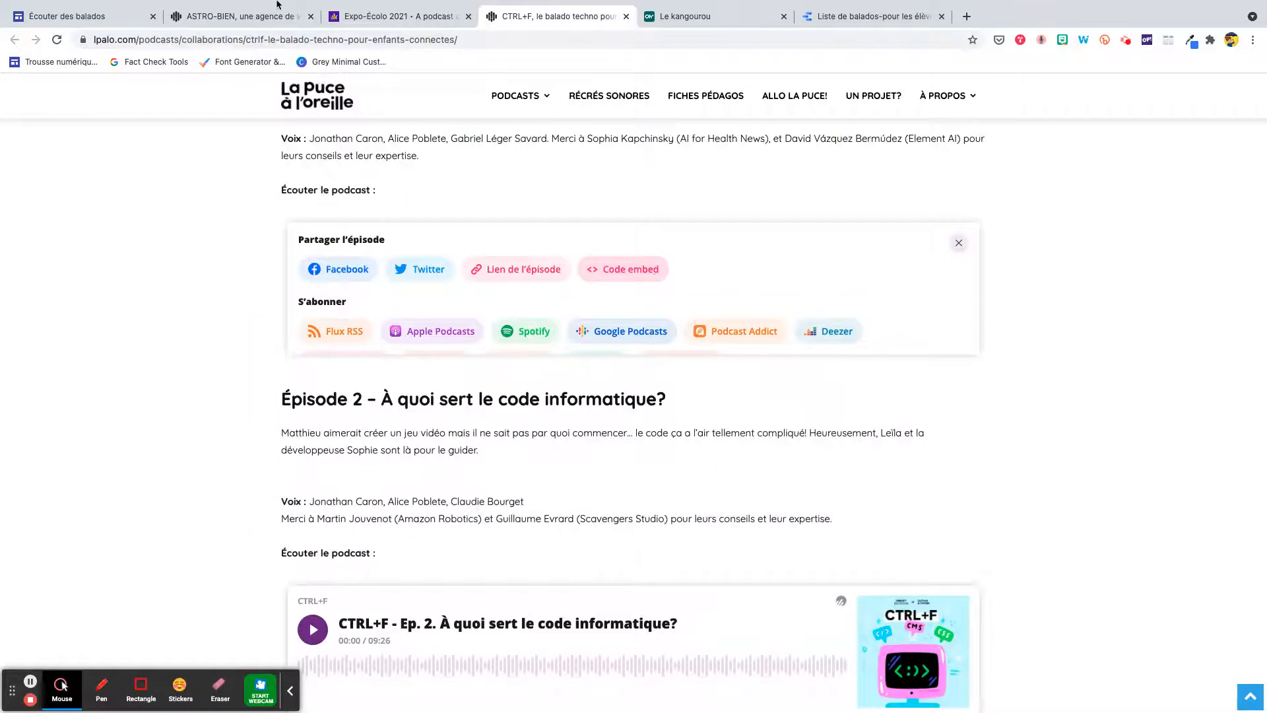
click(90, 16)
click(1163, 206)
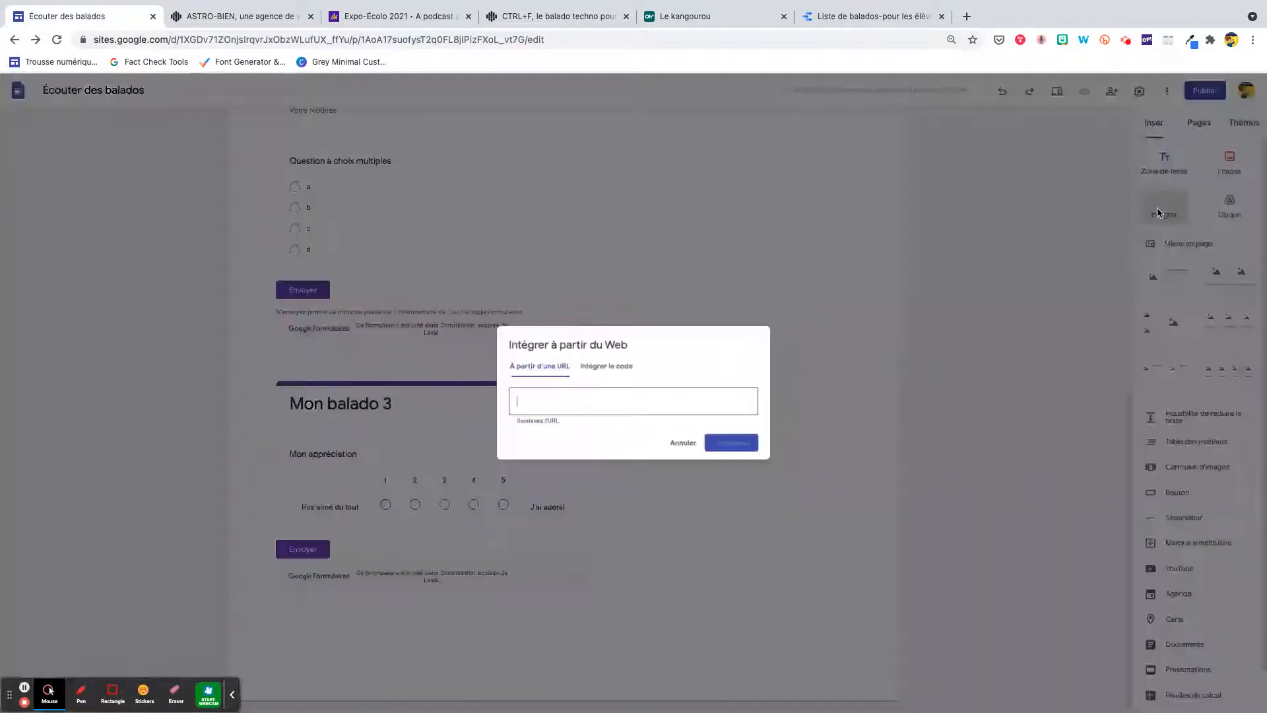
click(583, 374)
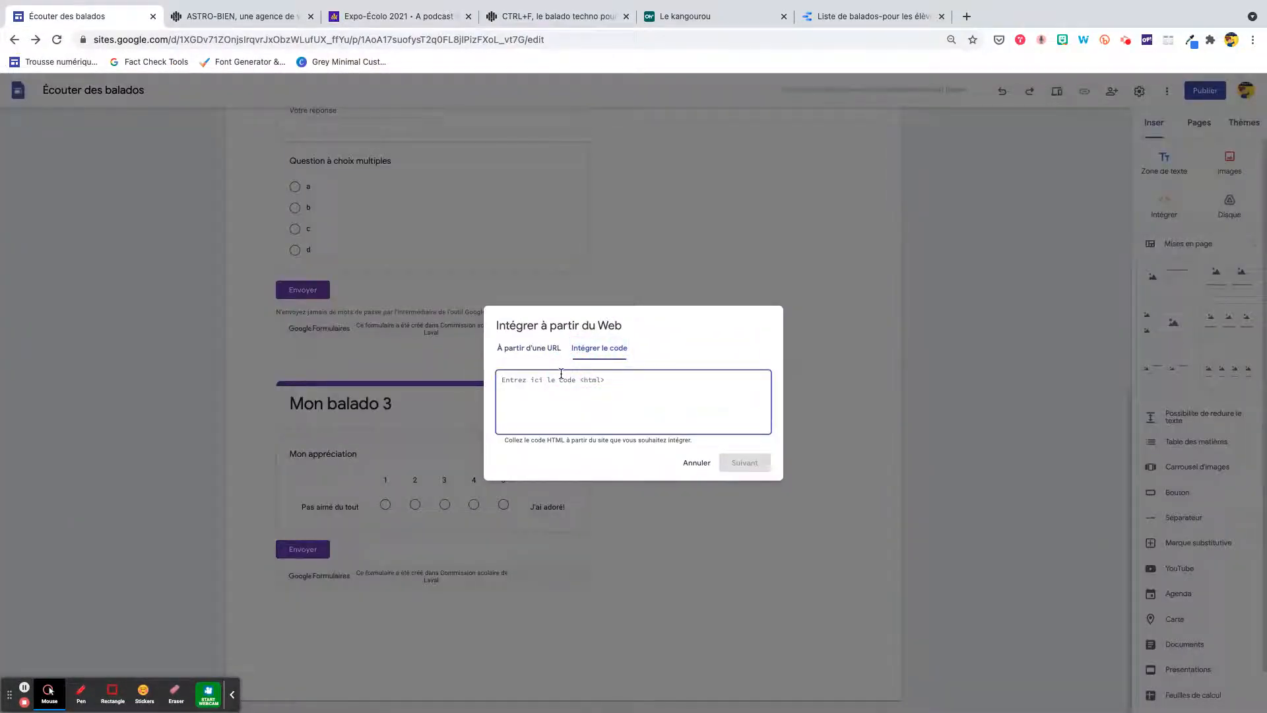
text(<iframe frameborder="0" loading="lazy" id="ausha-ZRQX" height="220" style="border: none; width:100%; height:220px" src="https://player.ausha.co/index.html?podcastId=yeA5atzJXx5L&v=3&playerId=ausha-ZRQX"></iframe><script src="https://player.ausha.co/ausha-player.js"></script>)
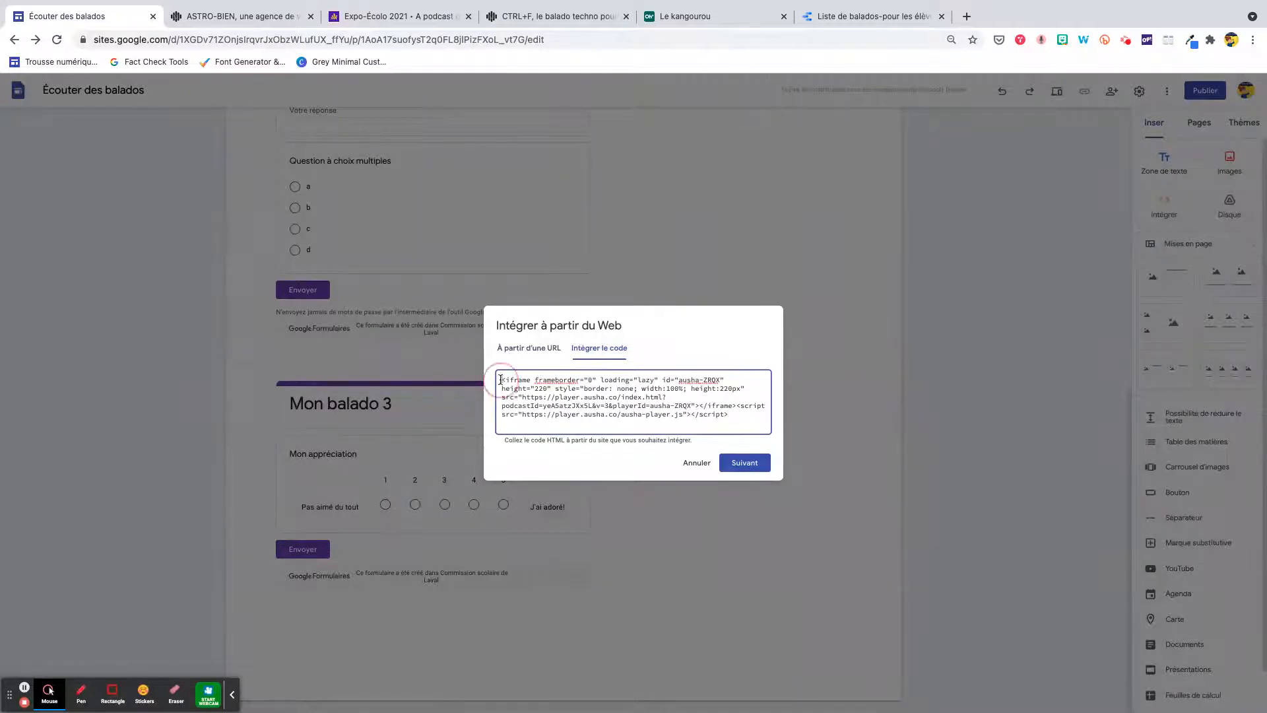
drag(500, 380, 733, 417)
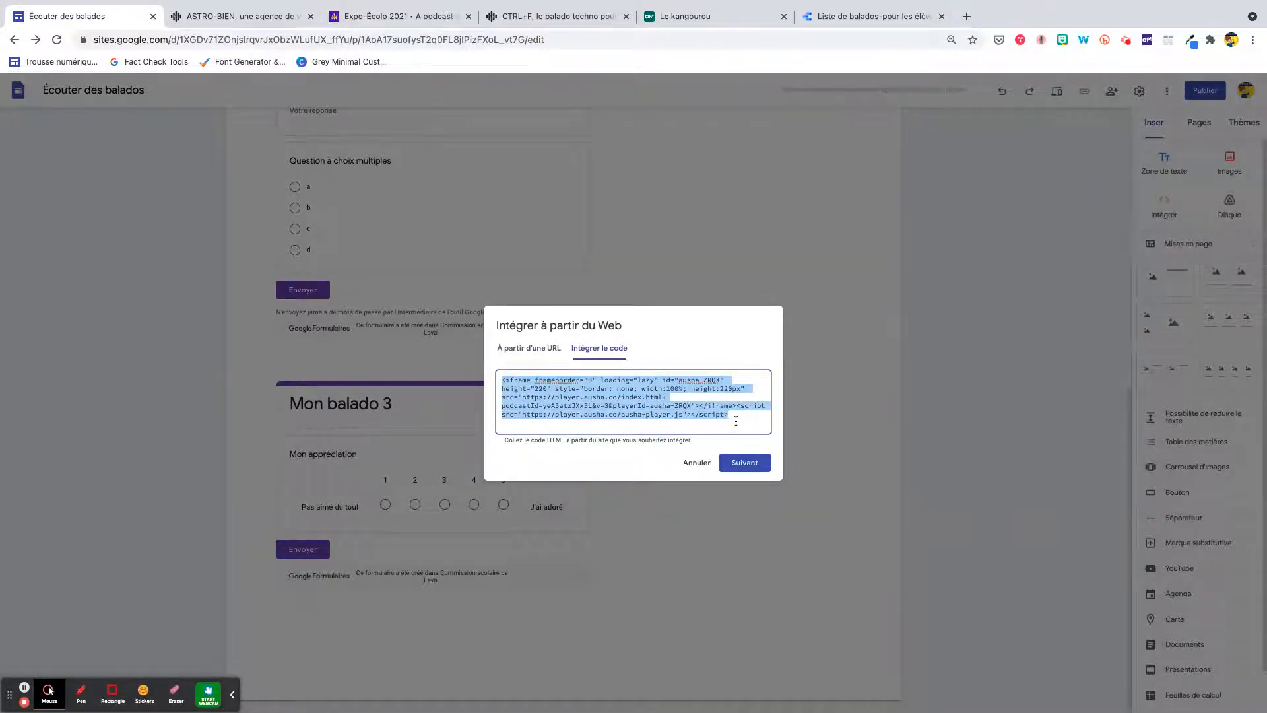
double_click(542, 388)
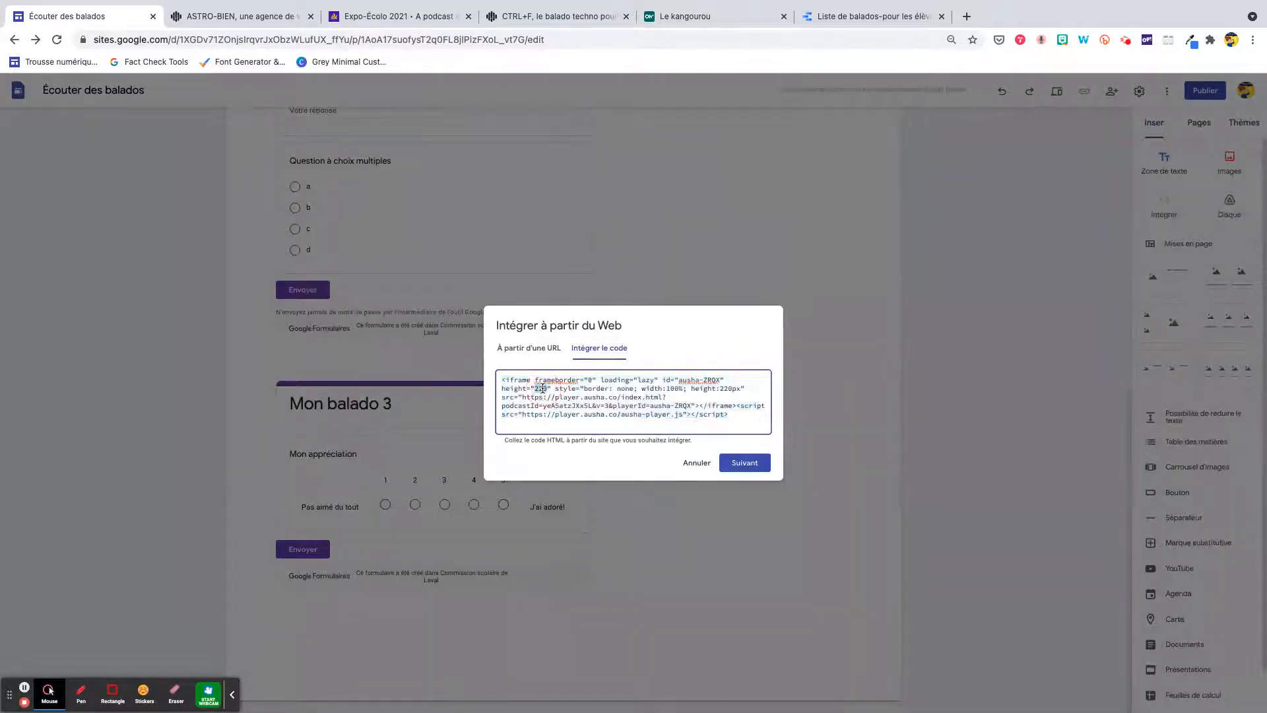
click(697, 462)
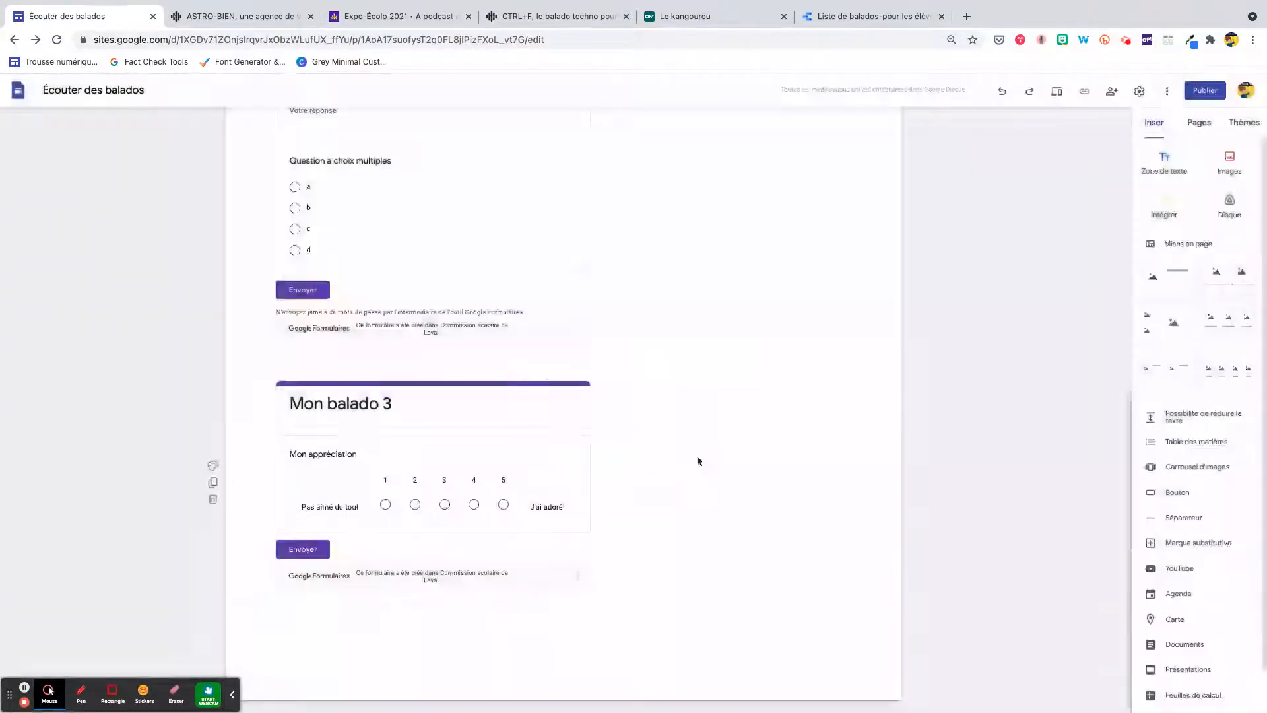
Switch to the Radio-Canada Ohdio page and look through the episode list of "Arthur L'aventurier : une balade en balado".
click(712, 20)
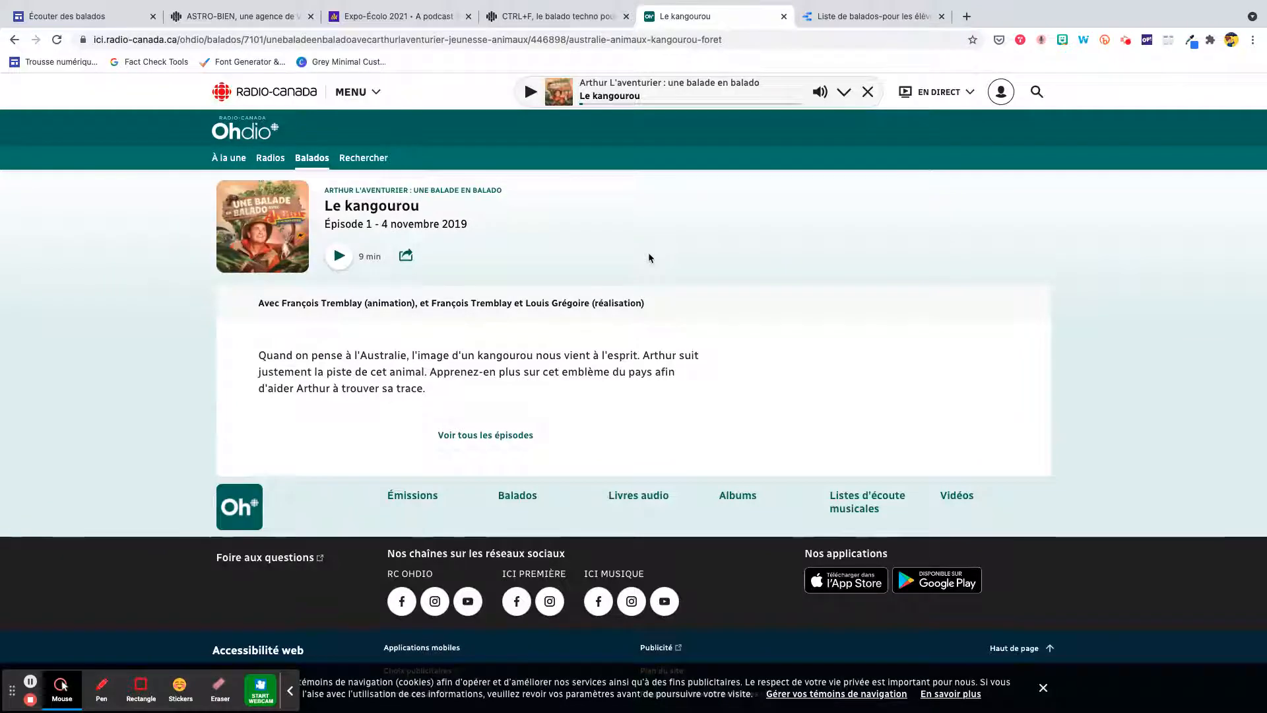
click(15, 41)
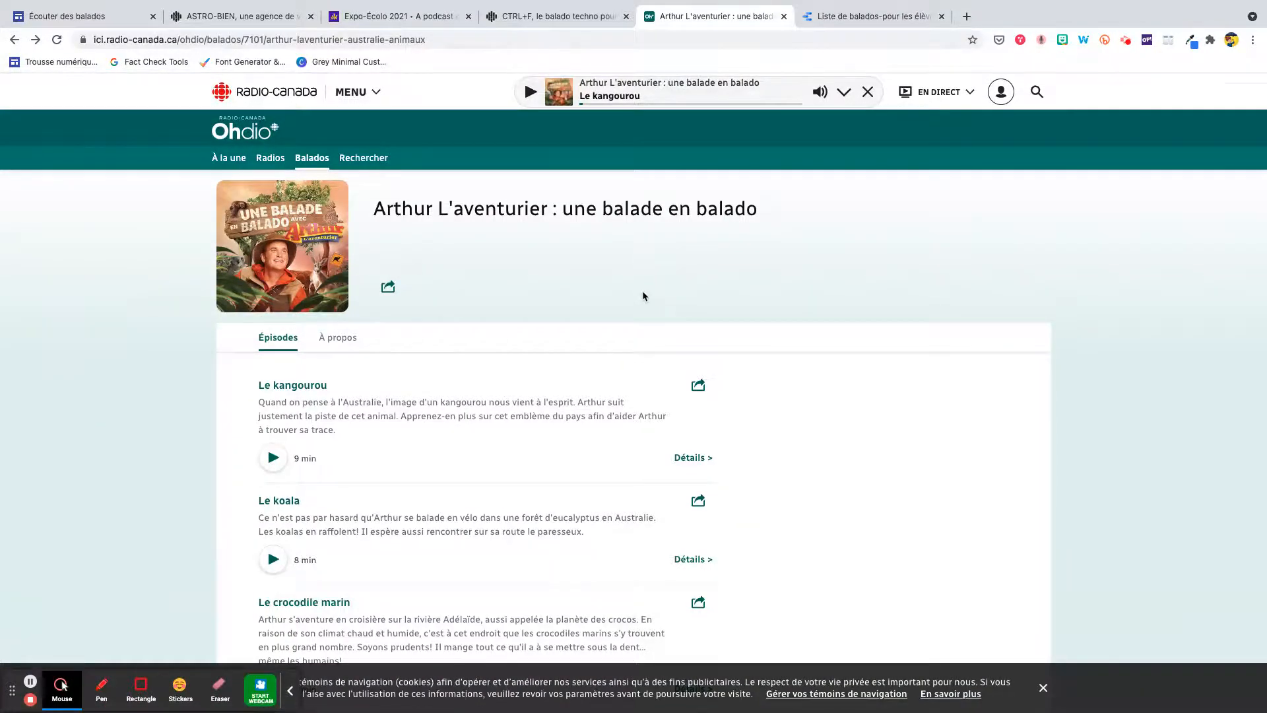
scroll(644, 297, down, 10)
scroll(643, 297, up, 7)
scroll(643, 296, up, 5)
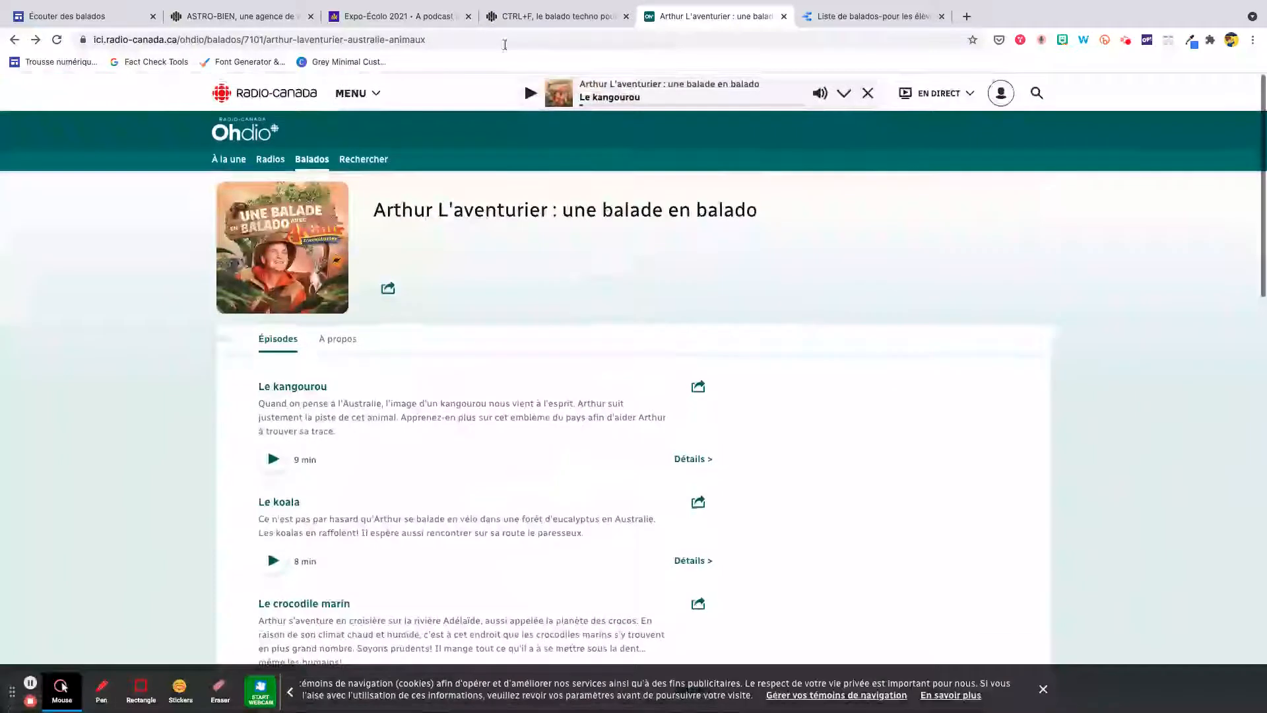
click(440, 41)
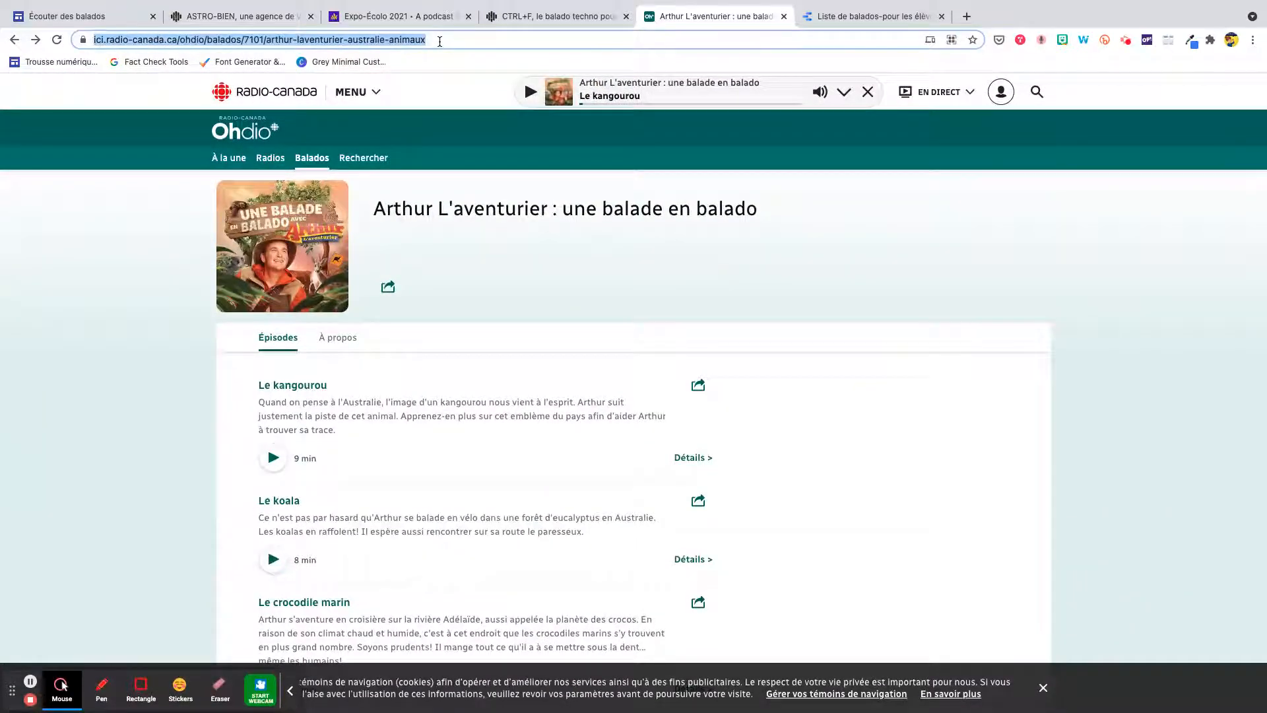
scroll(559, 260, down, 3)
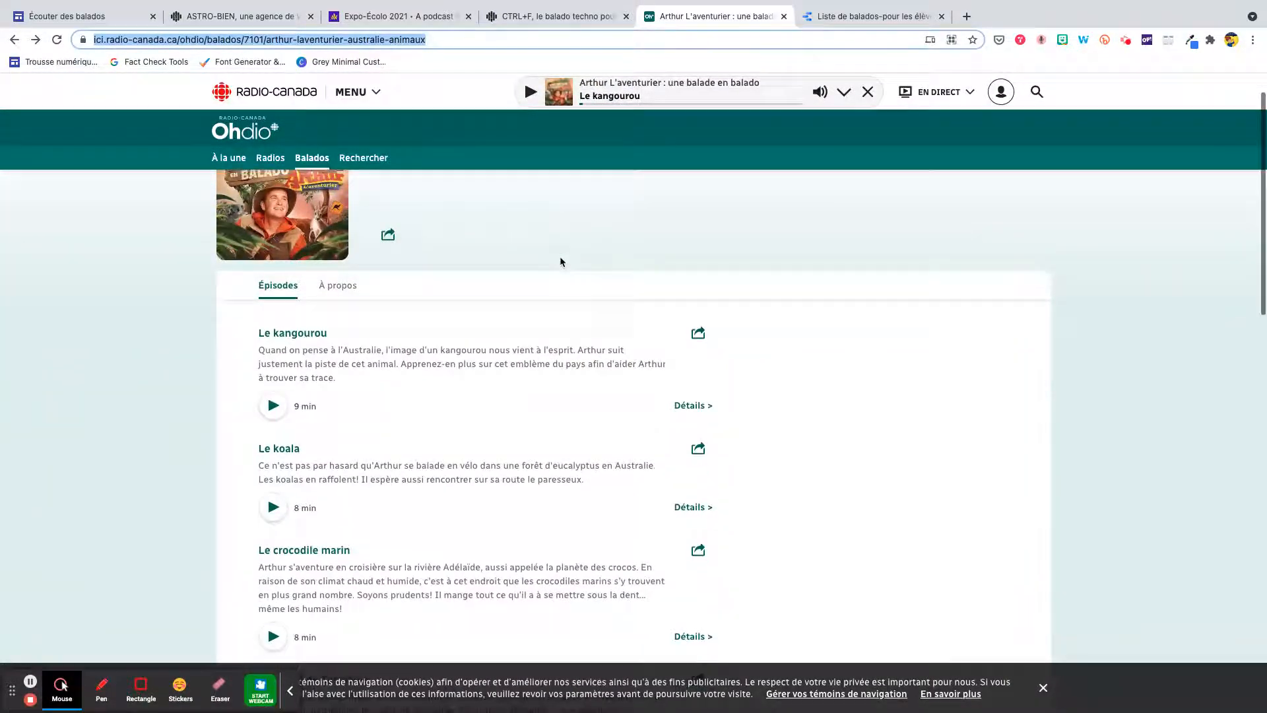
scroll(560, 261, down, 2)
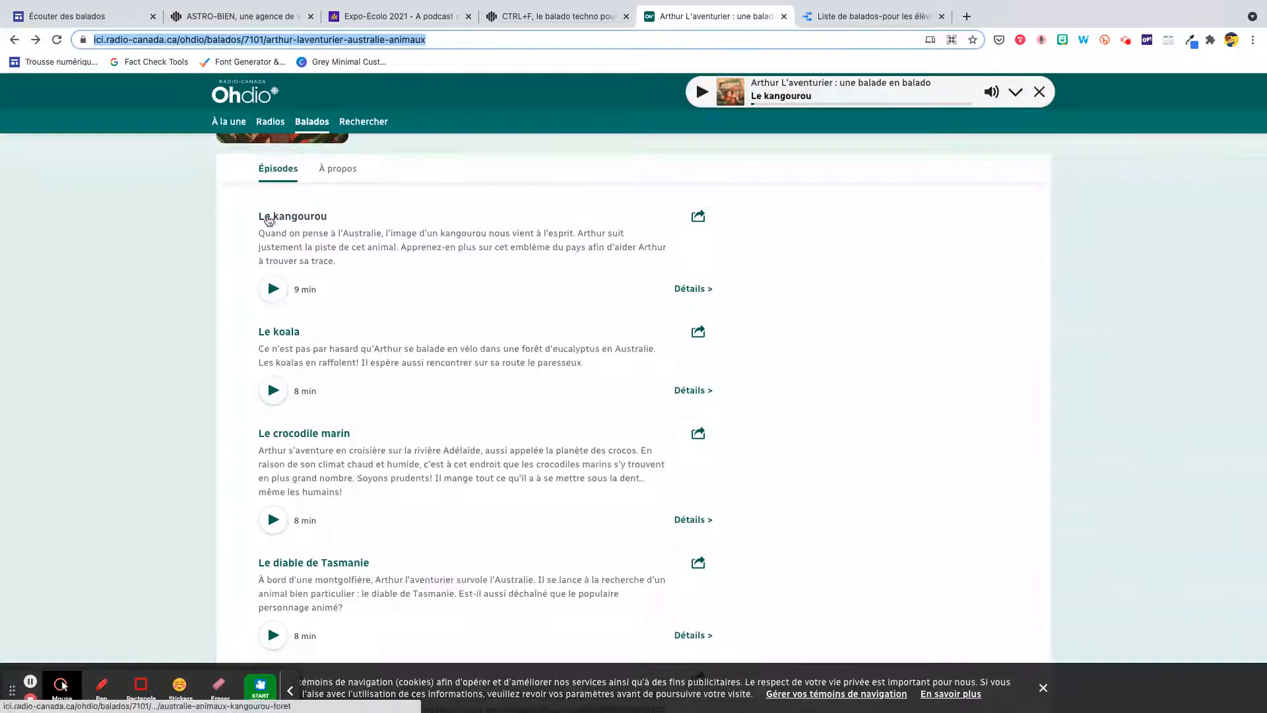
Open the "Le kangourou" episode, check its sharing options, and copy its page address.
click(279, 218)
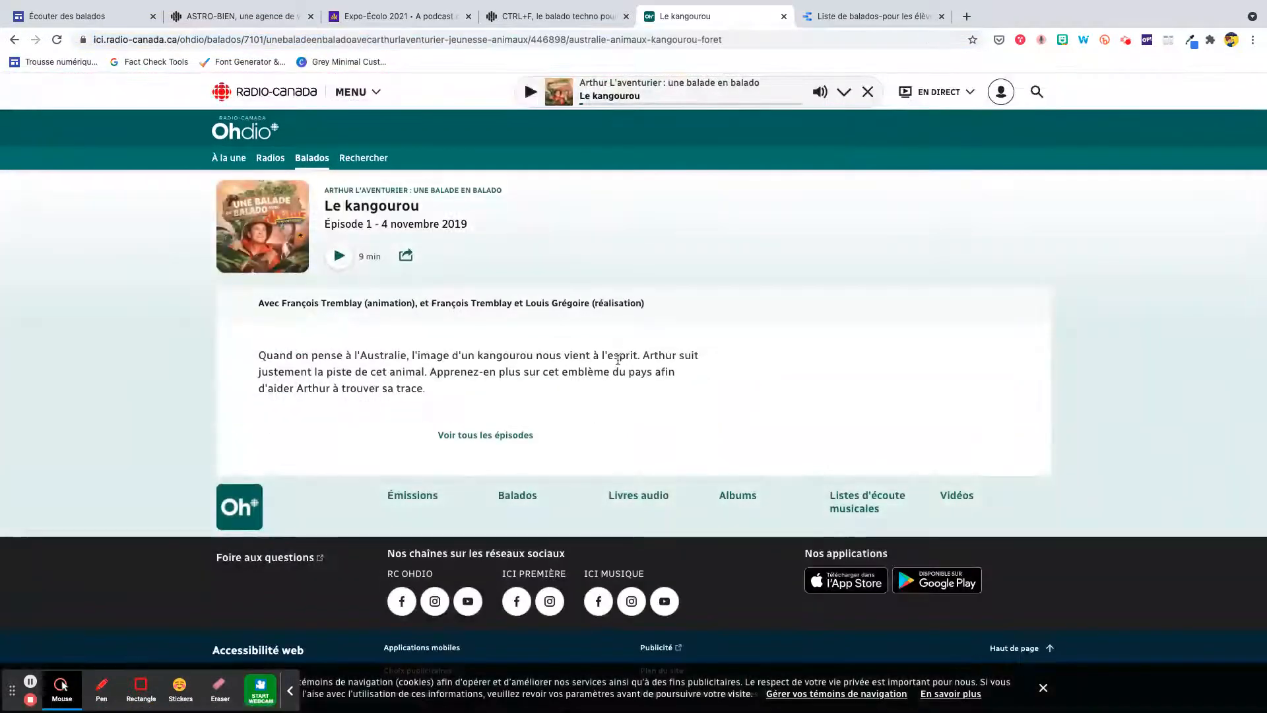
click(408, 265)
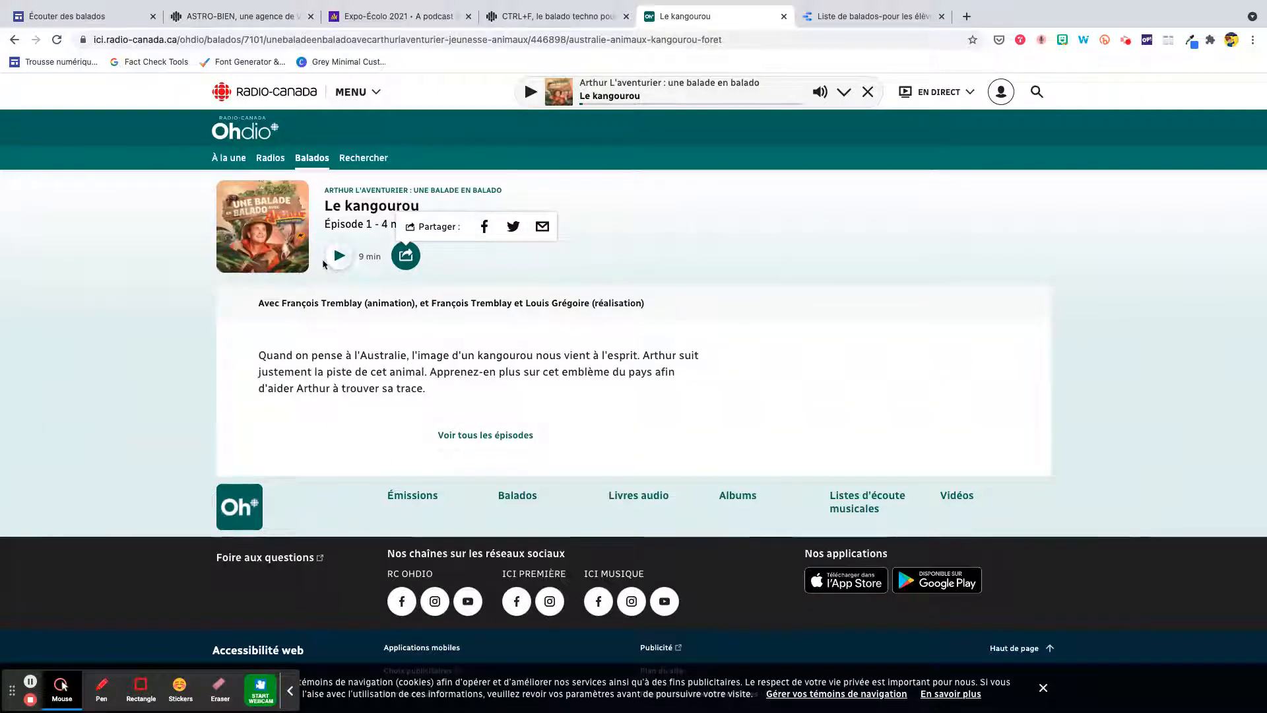
click(709, 43)
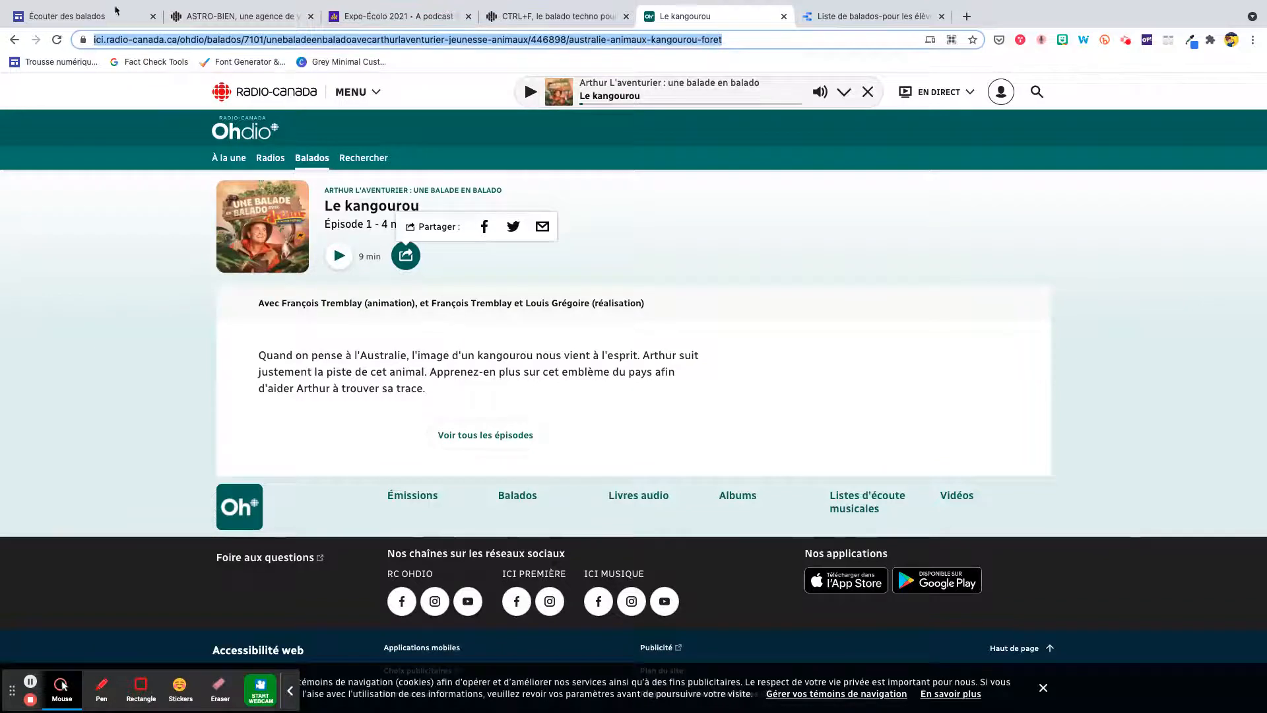
Back in the "Écouter des balados" site, embed the "Le kangourou" episode from its copied URL as a "Page complète".
click(102, 18)
click(1164, 206)
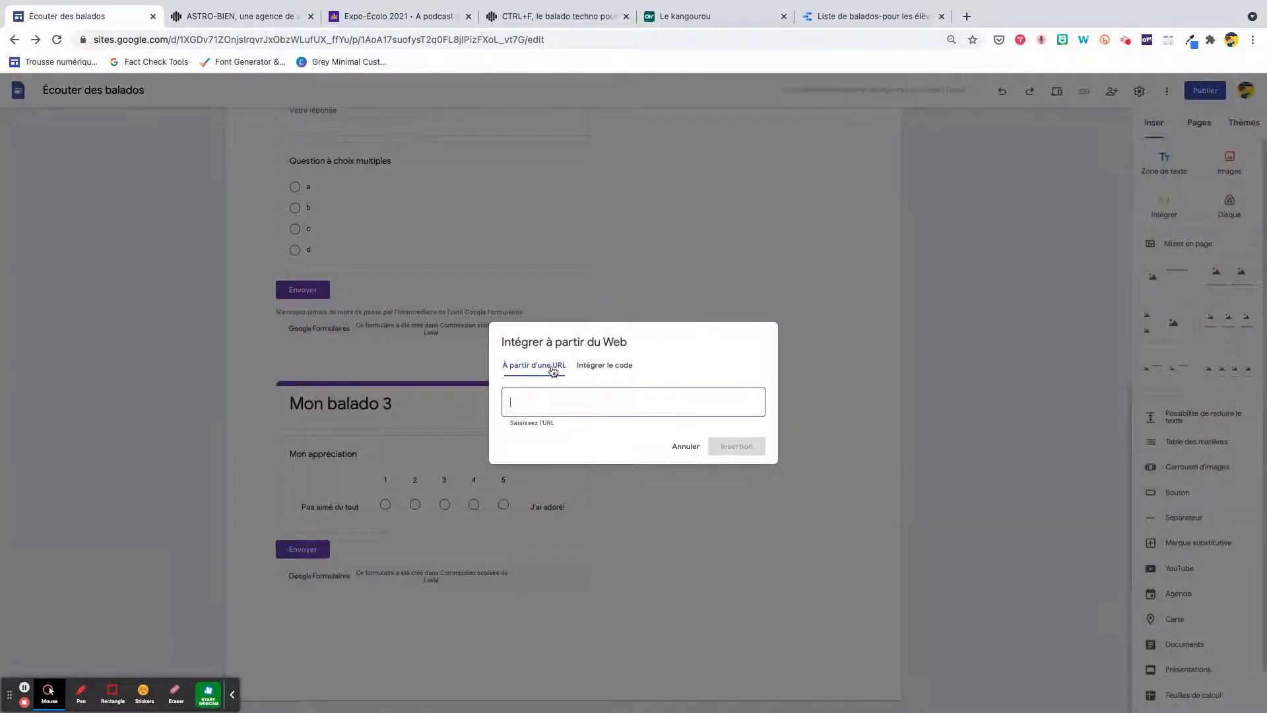
key(super+v)
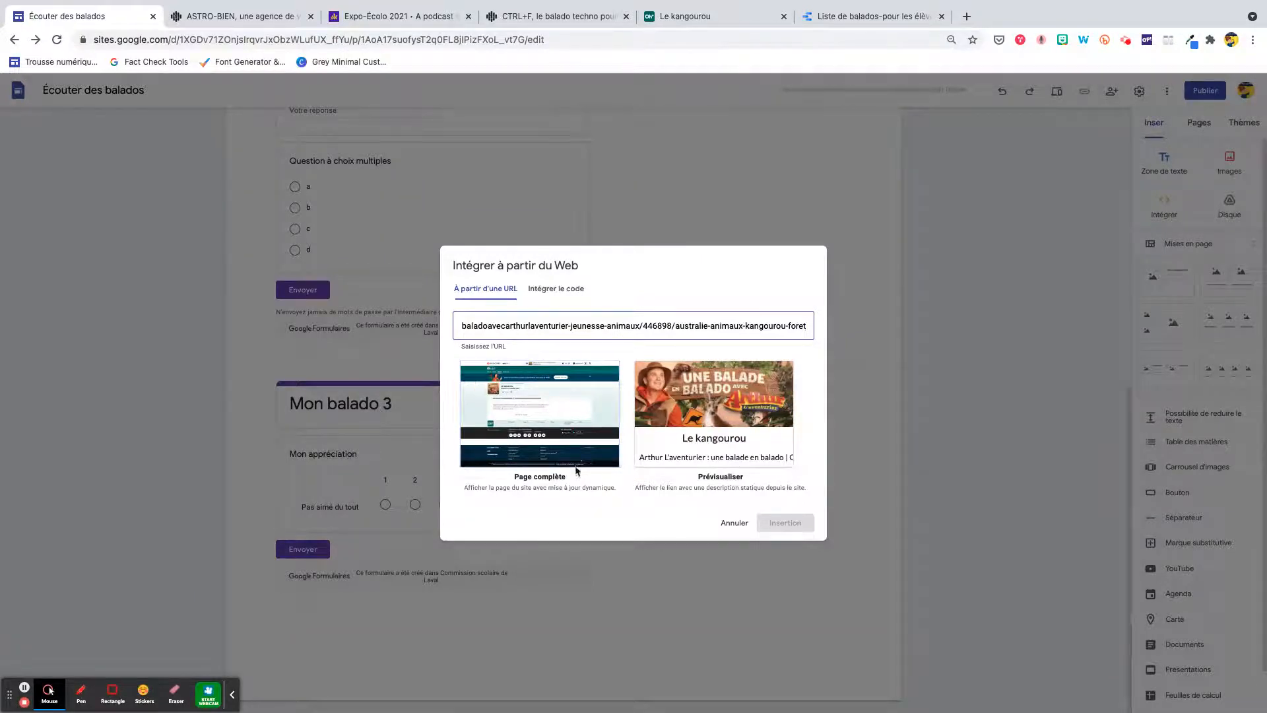
click(546, 451)
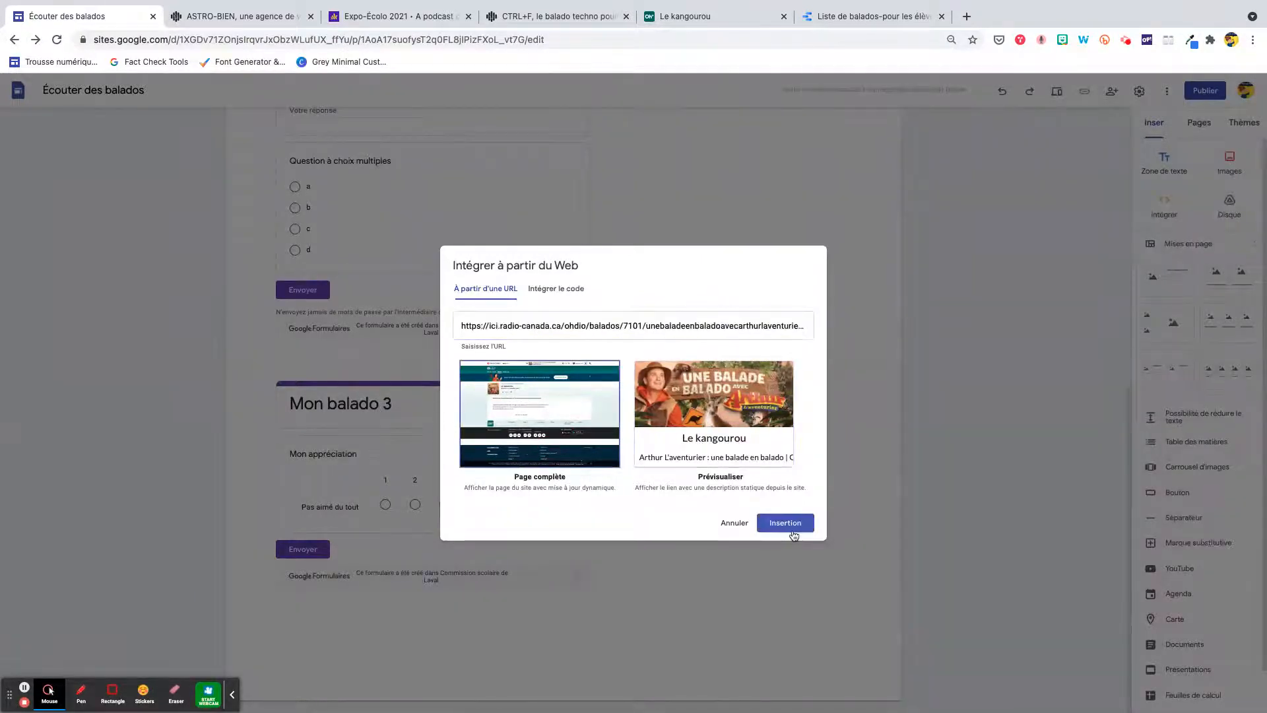
click(785, 522)
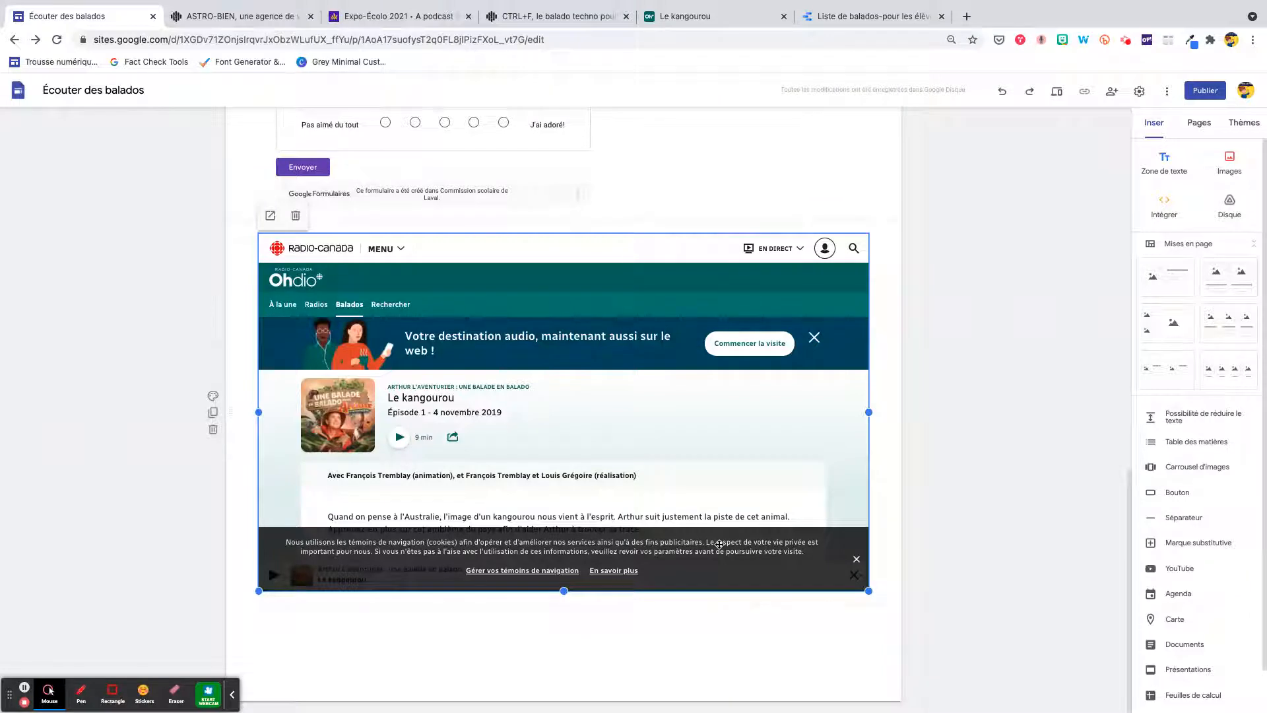
Place the "Le kangourou" embed beside the "Mon balado 3" form and lengthen it to match the form's height.
scroll(683, 468, up, 2)
drag(600, 535, 733, 281)
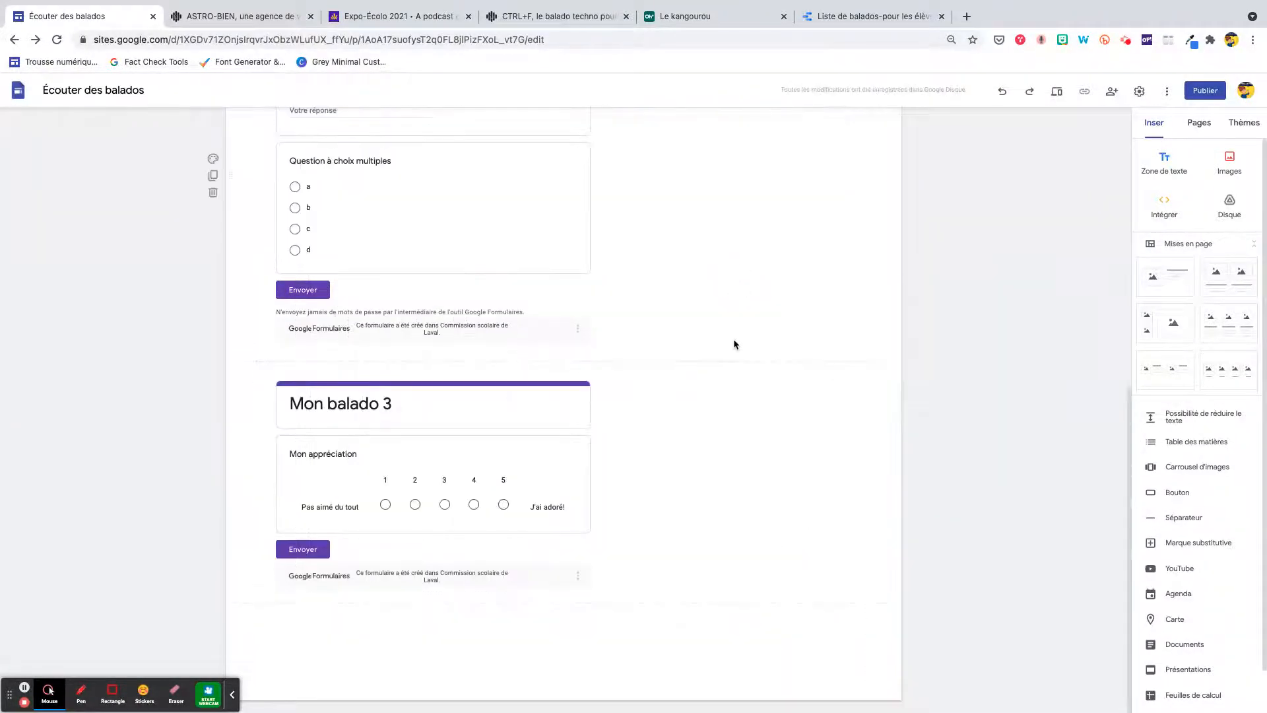
click(749, 518)
drag(748, 521, 750, 600)
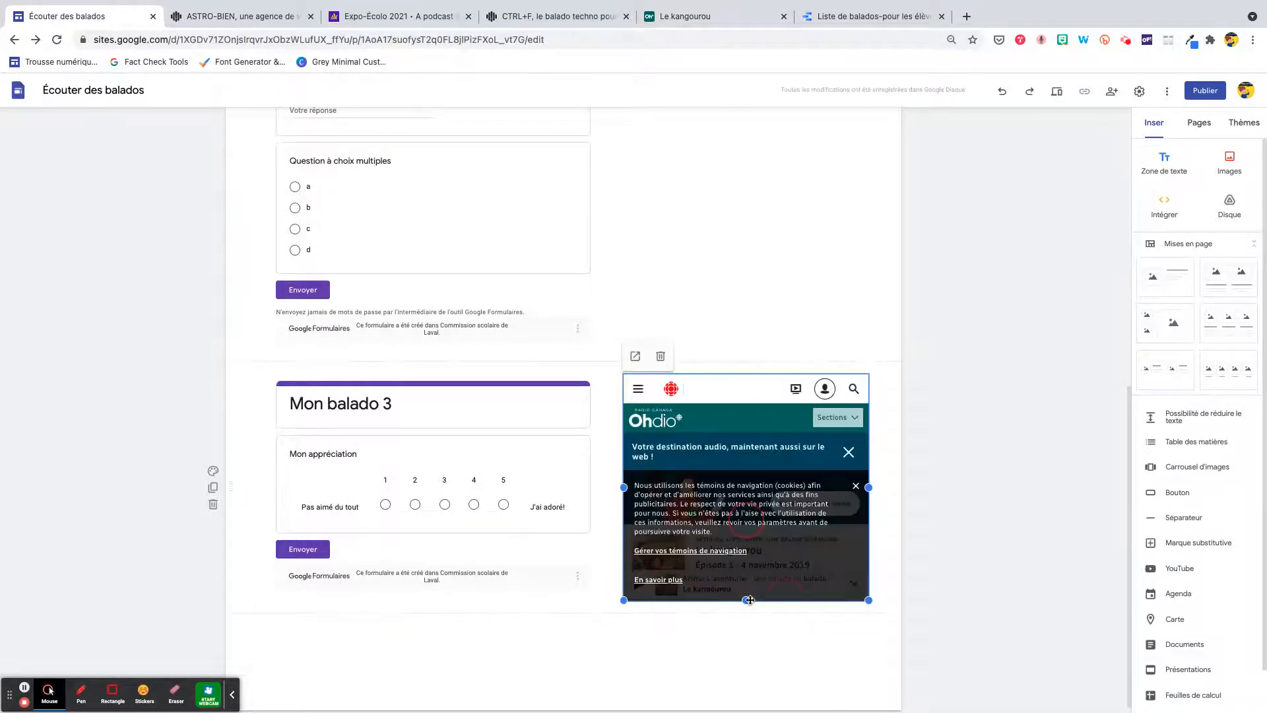
Preview the site, dismiss the cookie notice in the "Le kangourou" embed, and test starting and stopping its player.
click(1056, 93)
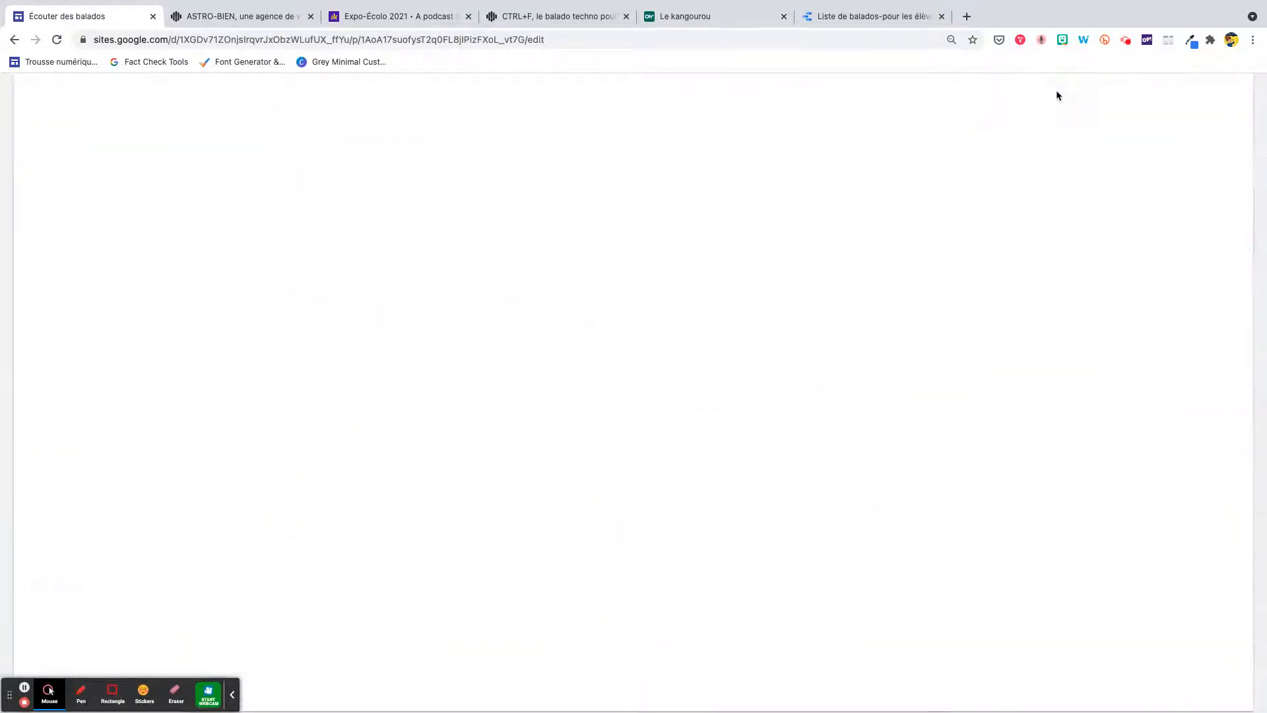
scroll(639, 474, down, 6)
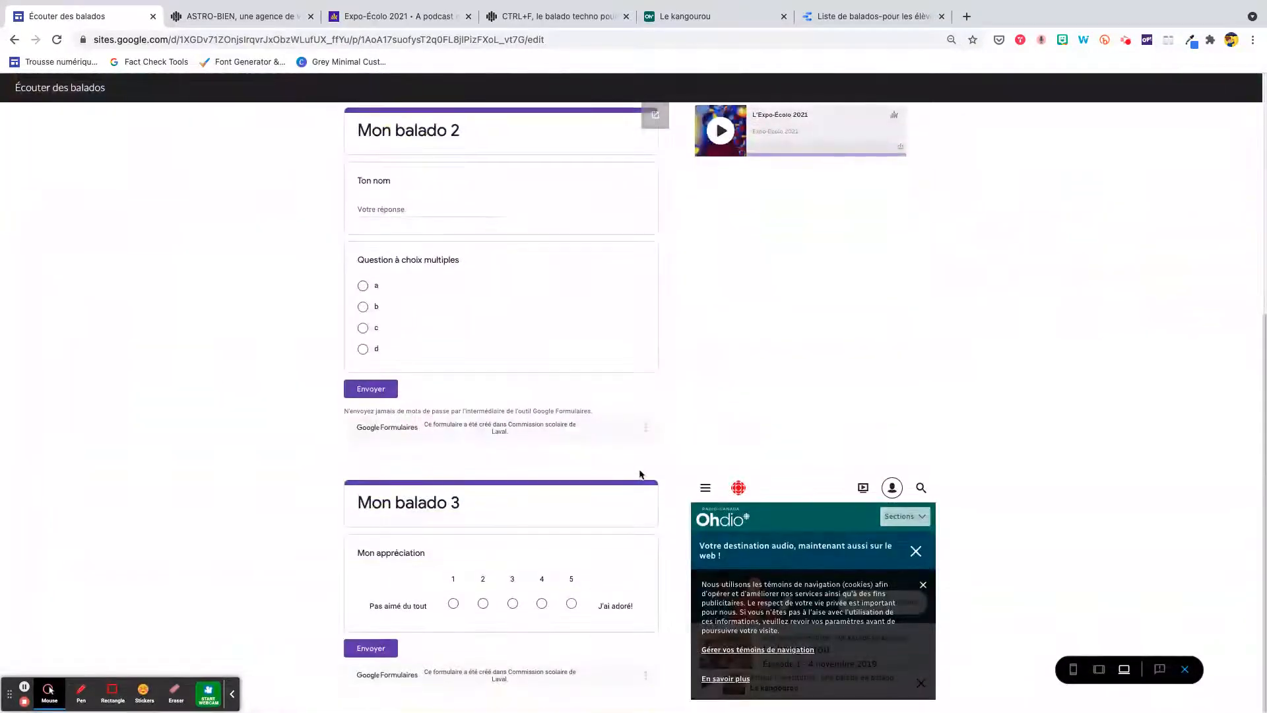
click(923, 586)
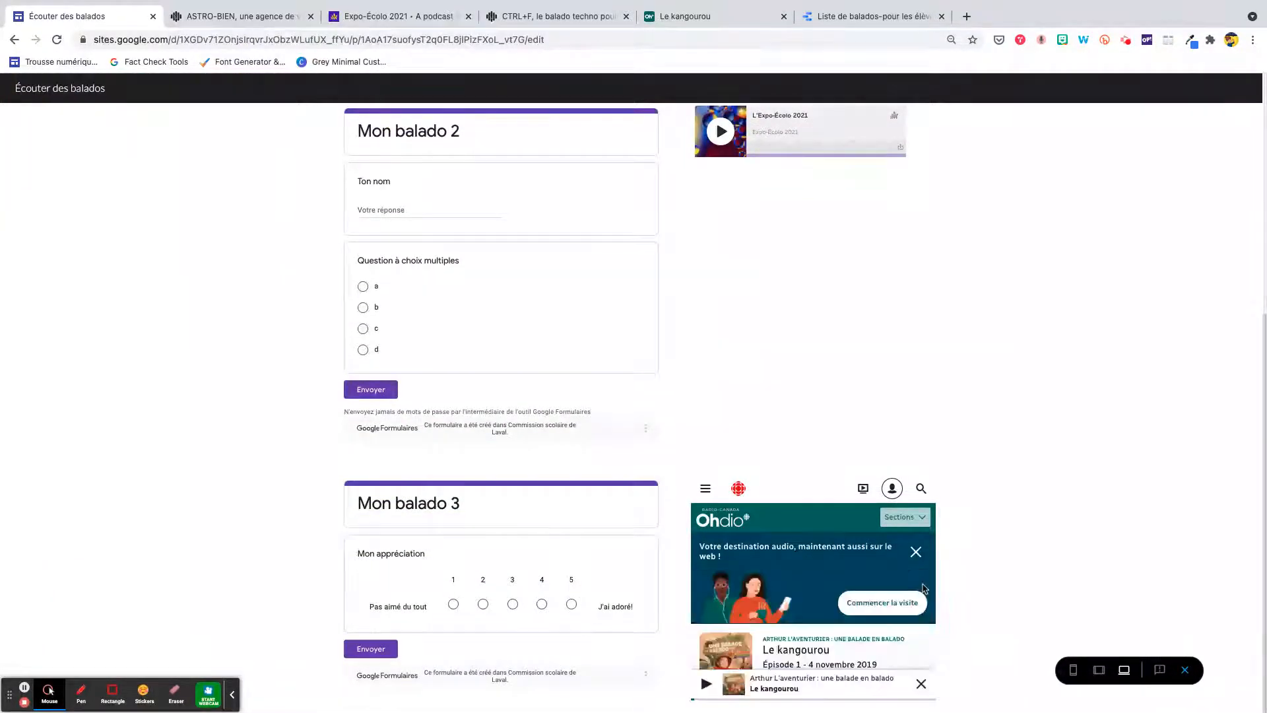
scroll(921, 583, down, 10)
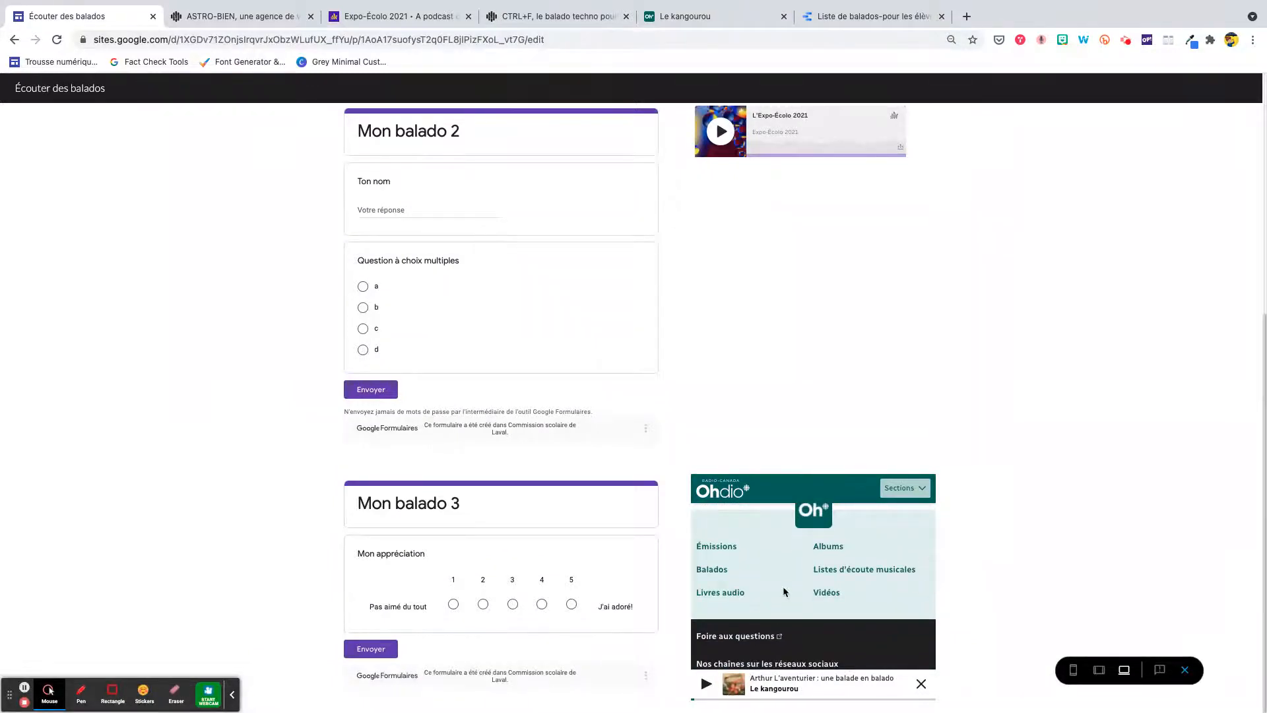
scroll(785, 589, up, 10)
scroll(785, 590, down, 3)
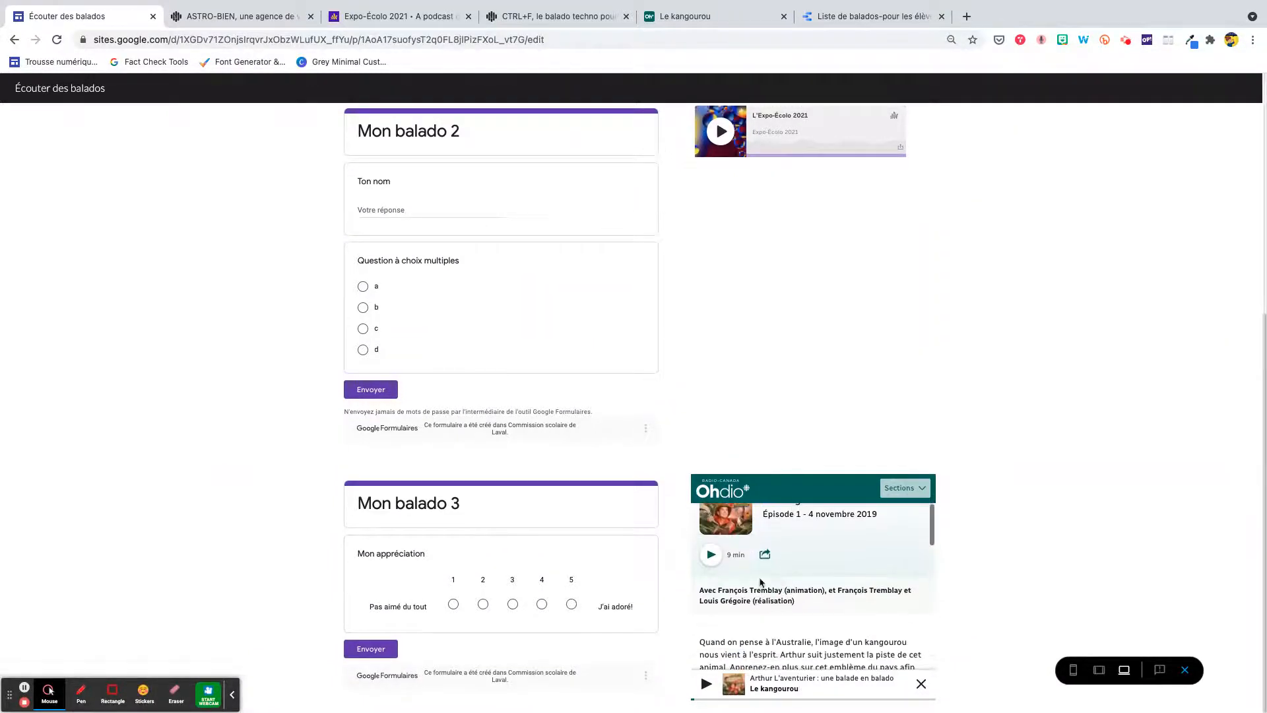
click(705, 686)
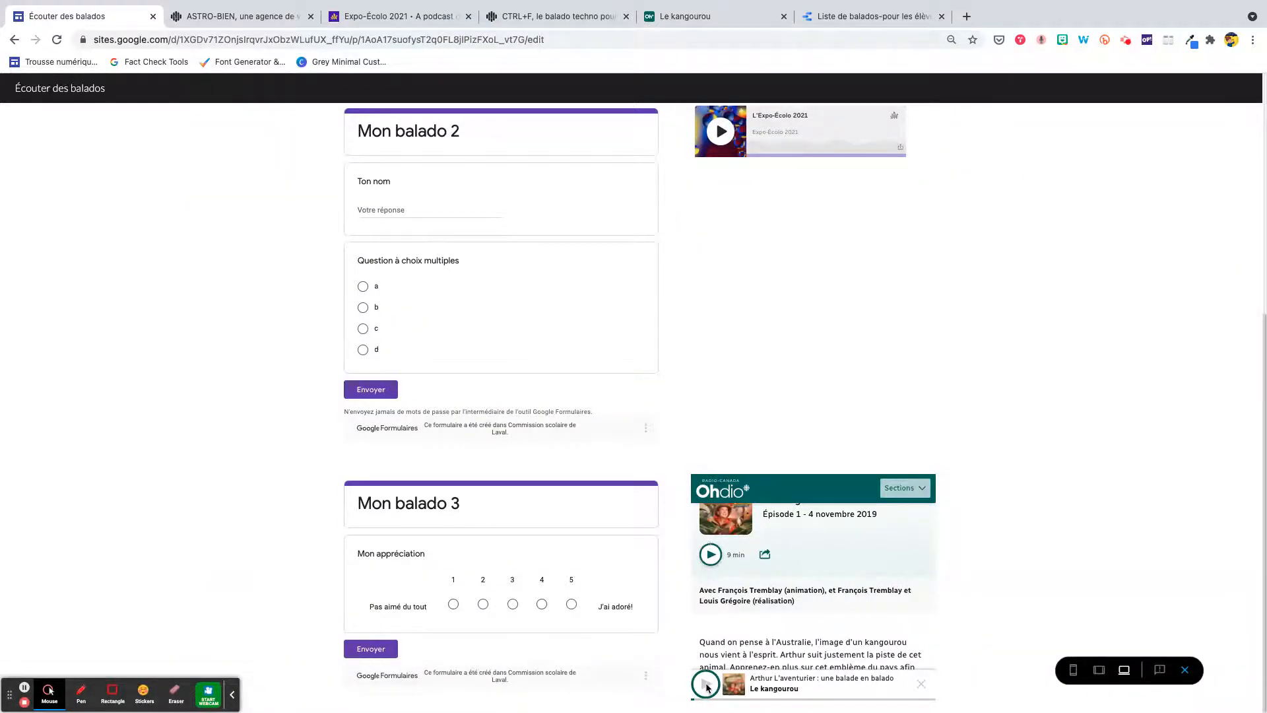
click(705, 685)
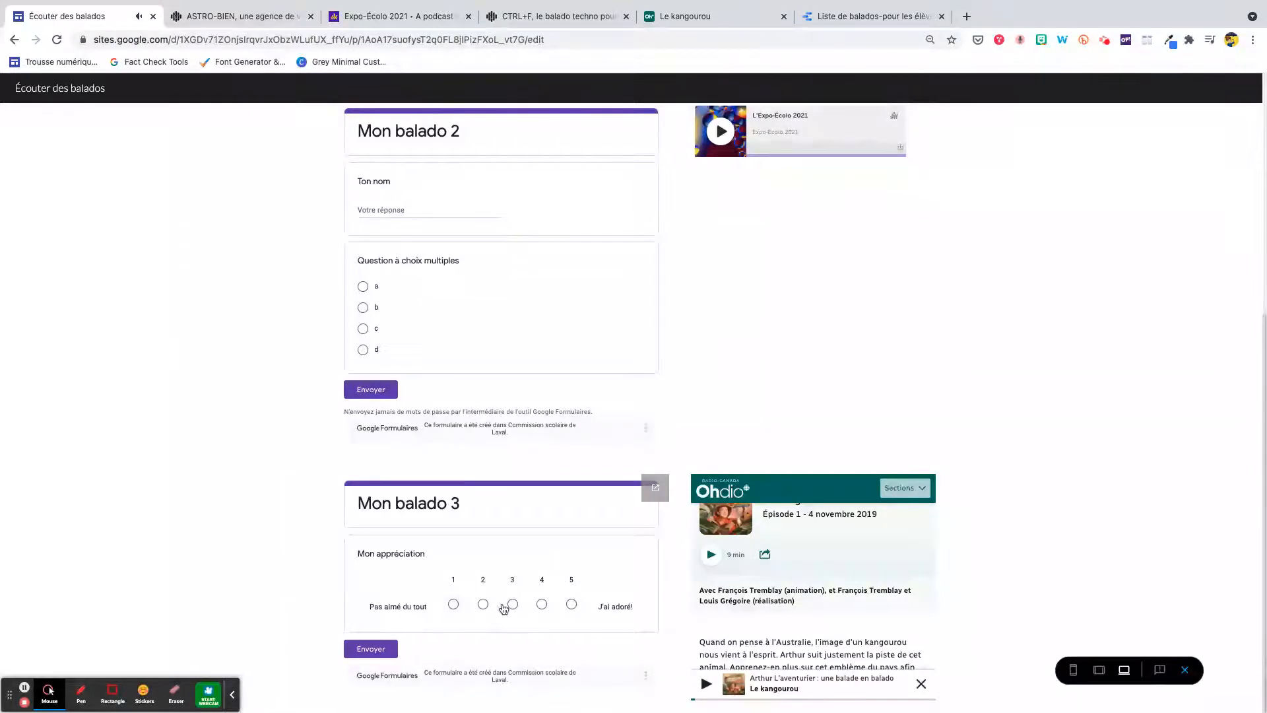
Submit a rating of 5 in the "Mon balado 3" form and leave the preview.
click(571, 604)
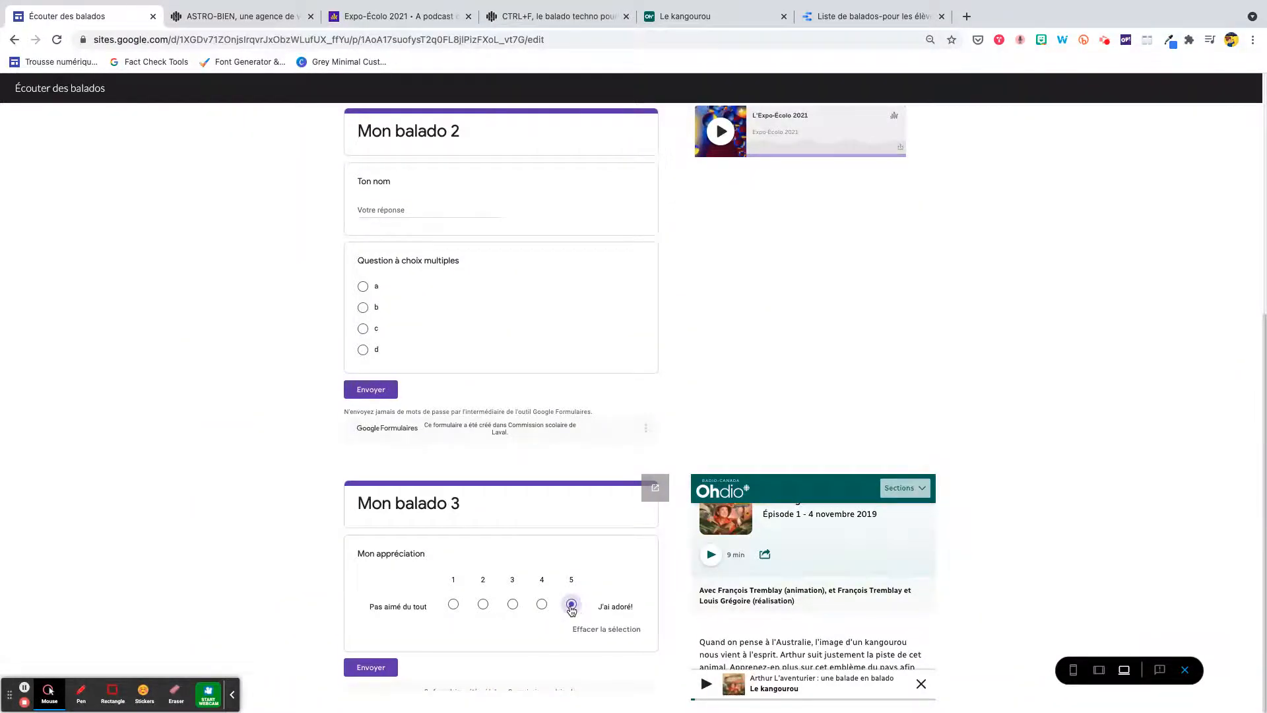
click(371, 665)
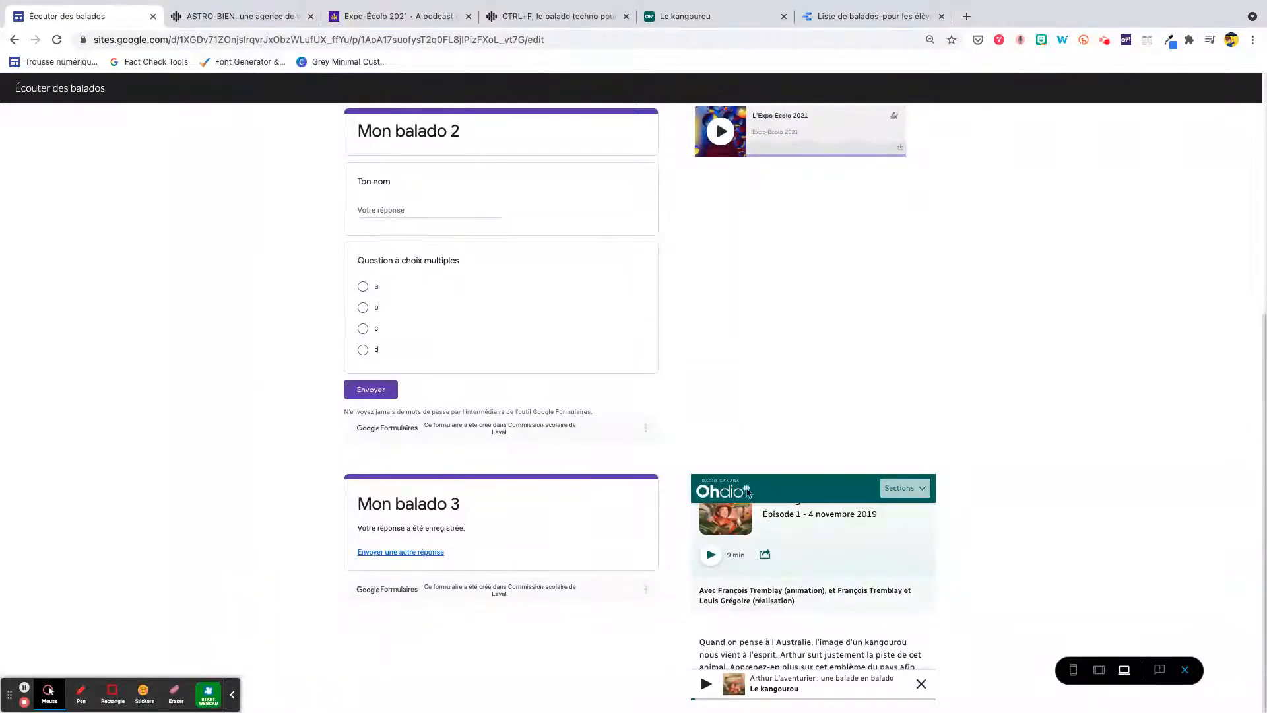
click(1184, 670)
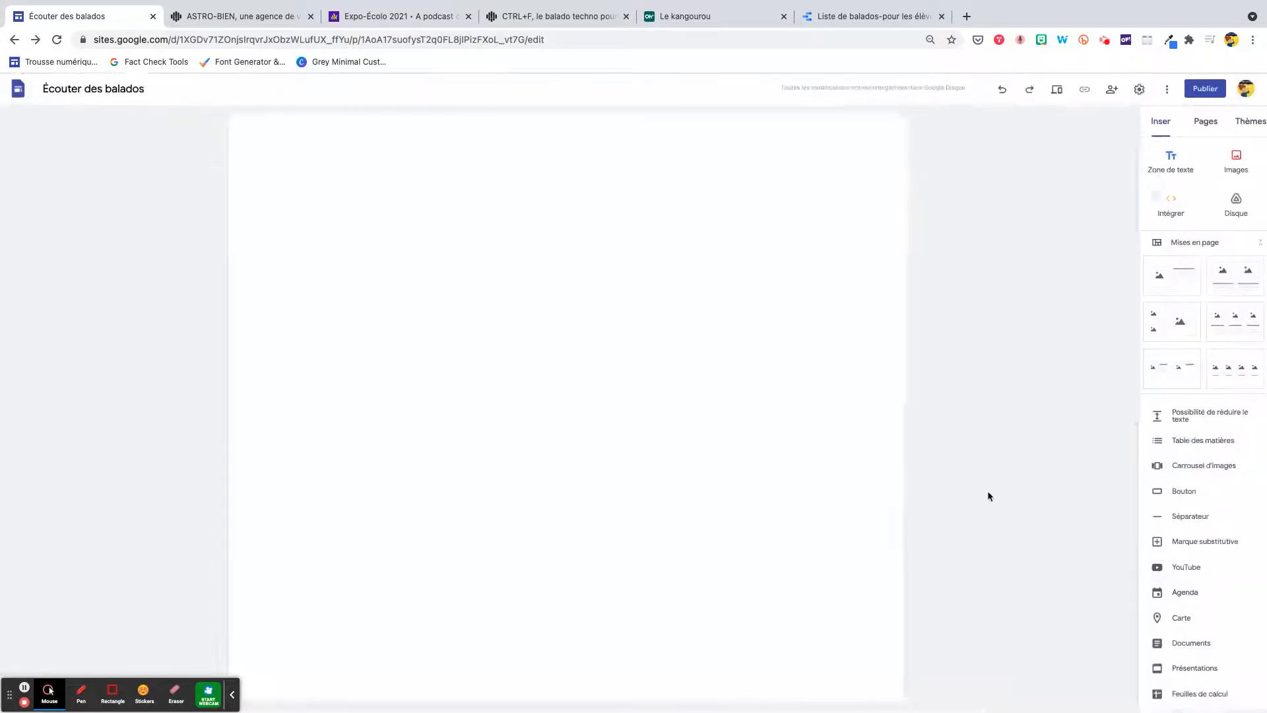
Select the "Le kangourou" embed beside the "Mon balado 3" form in the site editor.
scroll(426, 619, down, 7)
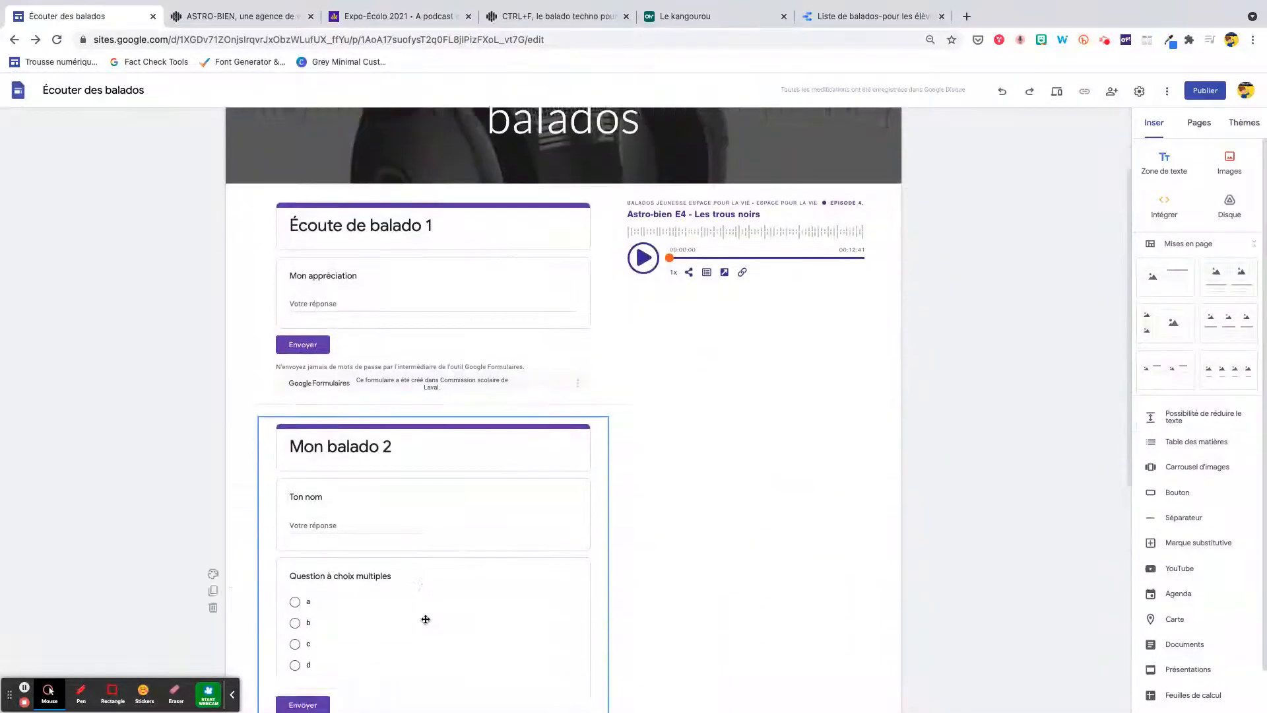
scroll(425, 619, down, 1)
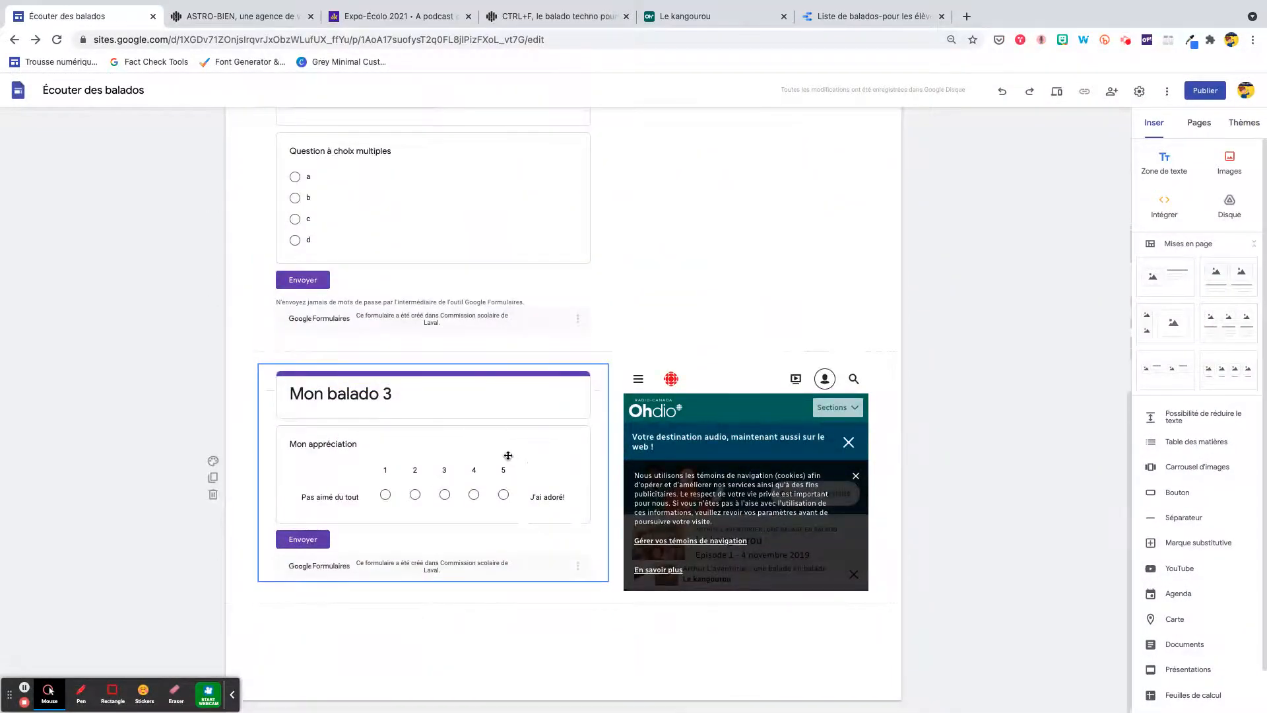
click(716, 450)
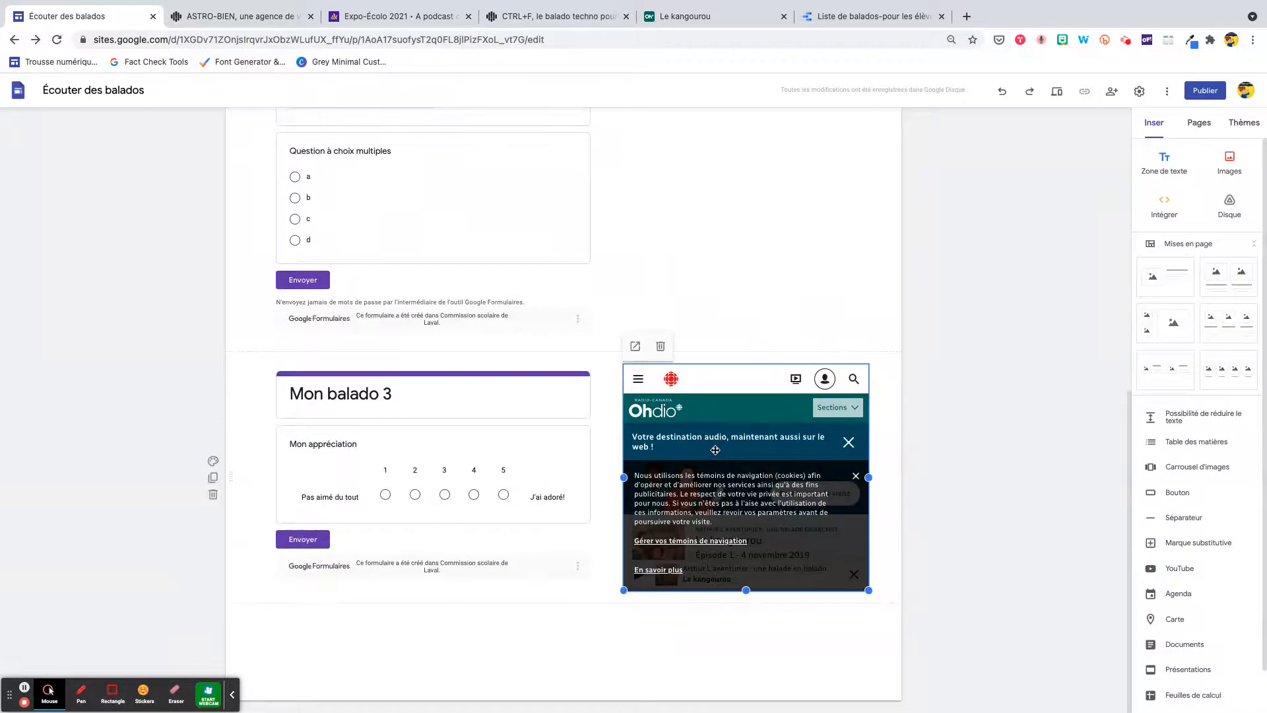